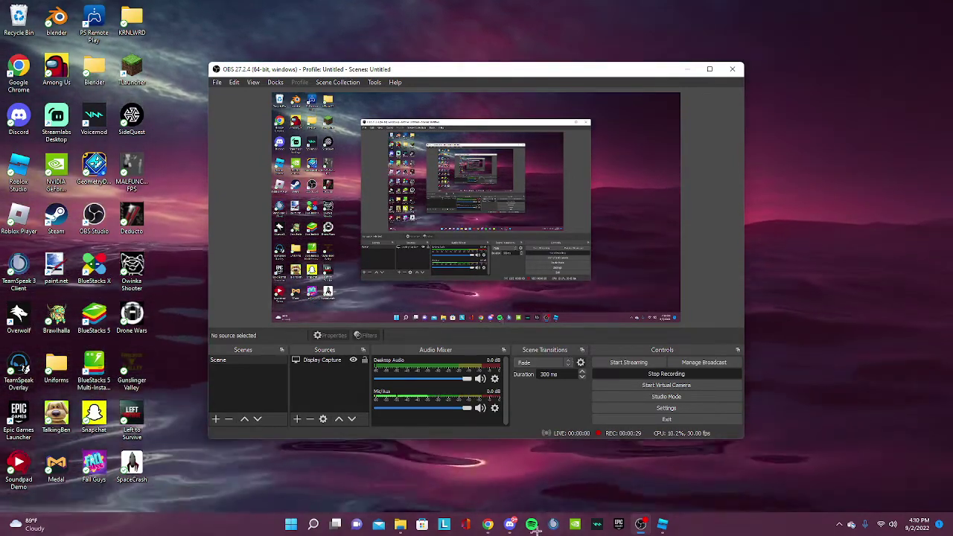
Check Discord's free-products channel for BattleUITechModel.rbxm, the Downloads folder for the file, and the WATERLOO ON WATER page in Chrome.
{"action": "left_click", "coordinate": [510, 524]}
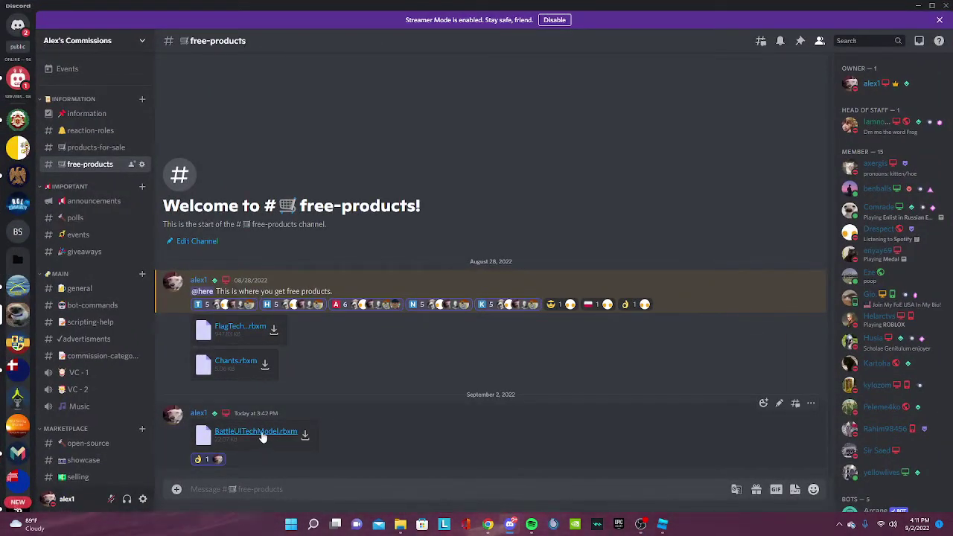
{"action": "left_click", "coordinate": [399, 524]}
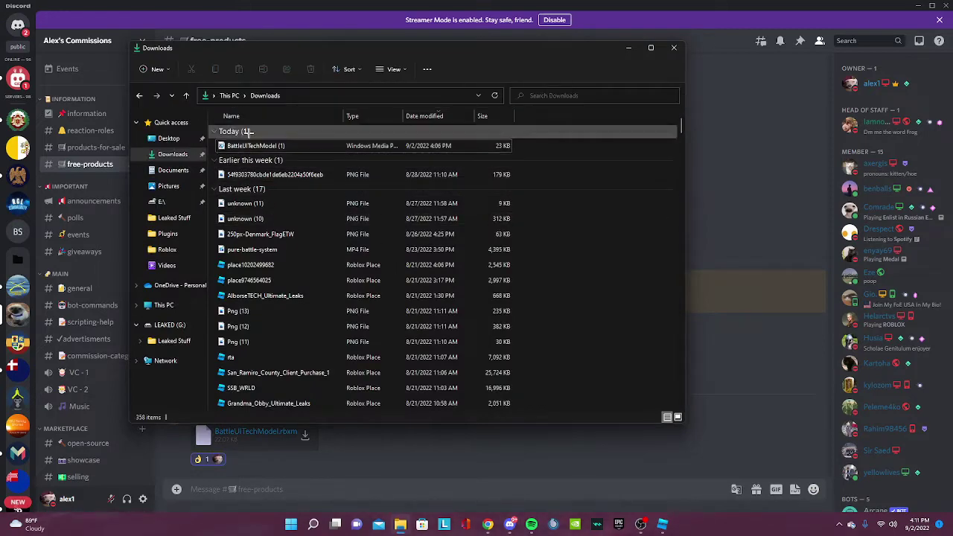
{"action": "left_click", "coordinate": [748, 378]}
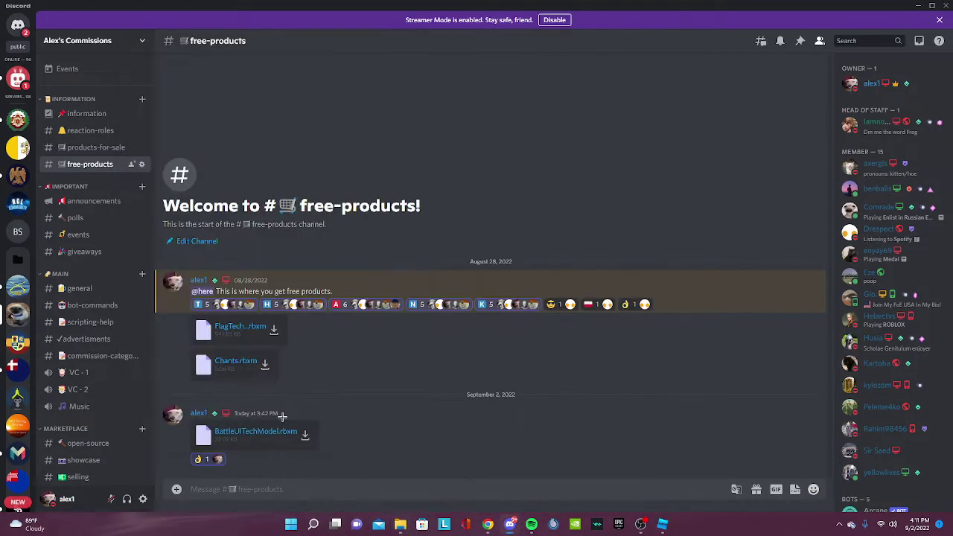
{"action": "left_click", "coordinate": [488, 524]}
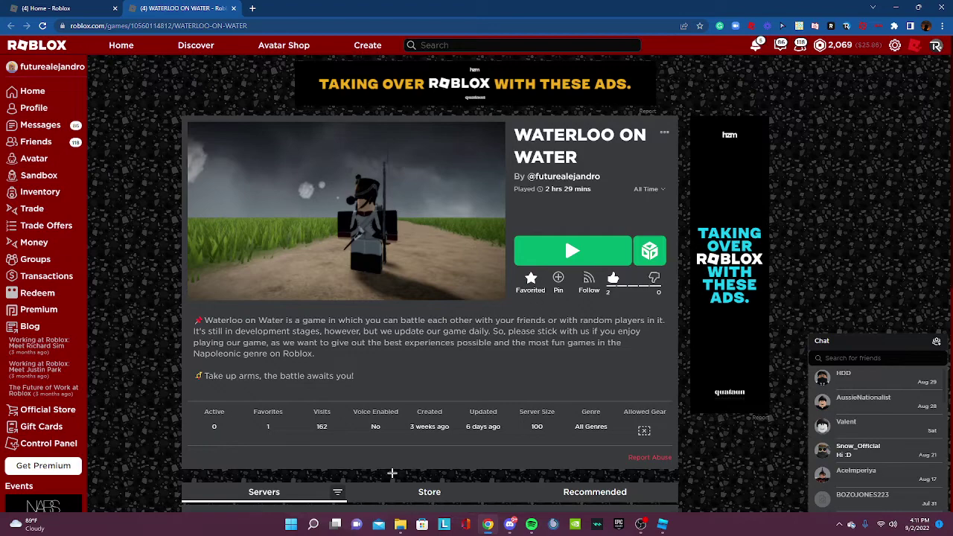
Switch to Roblox Studio and create a new place from the Classic Baseplate template.
{"action": "mouse_move", "coordinate": [662, 526]}
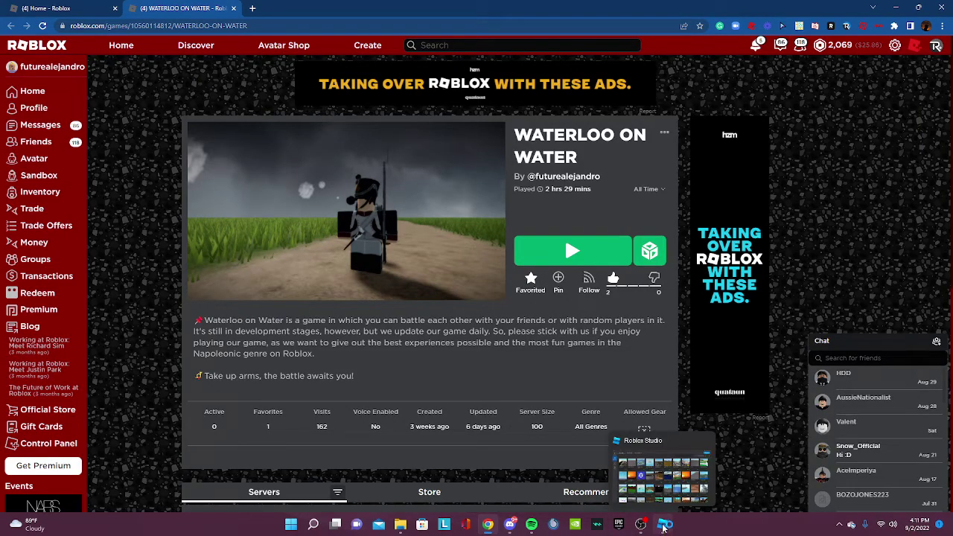
{"action": "left_click", "coordinate": [662, 526]}
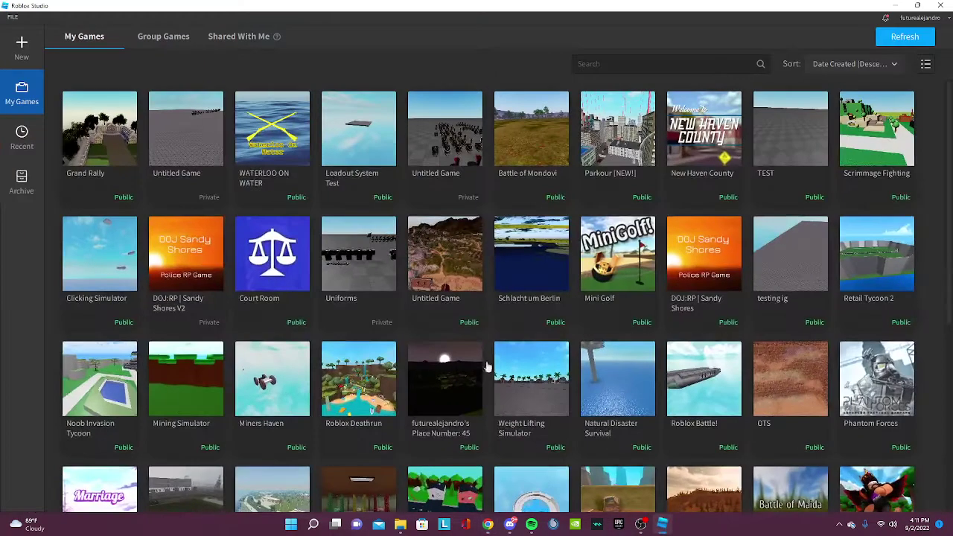
{"action": "left_click", "coordinate": [22, 48]}
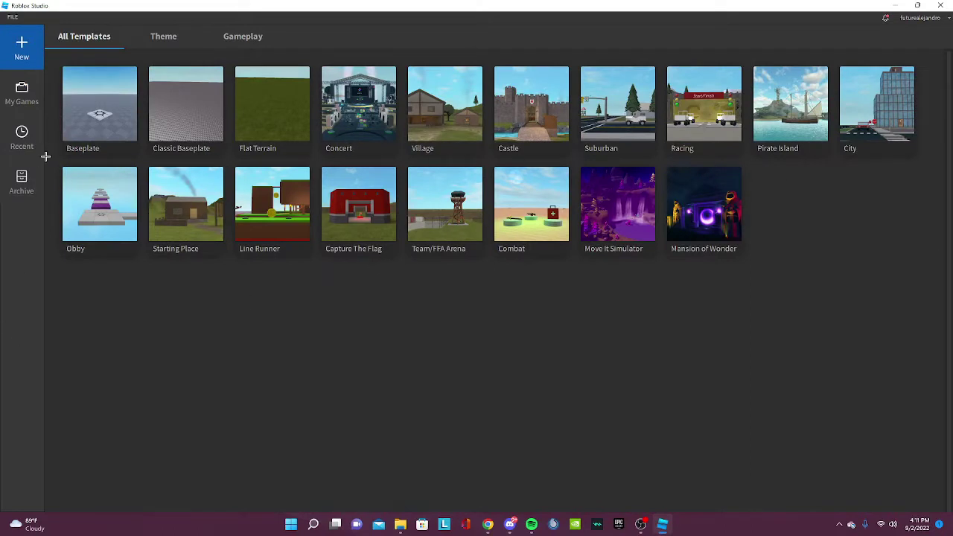
{"action": "left_click", "coordinate": [184, 125]}
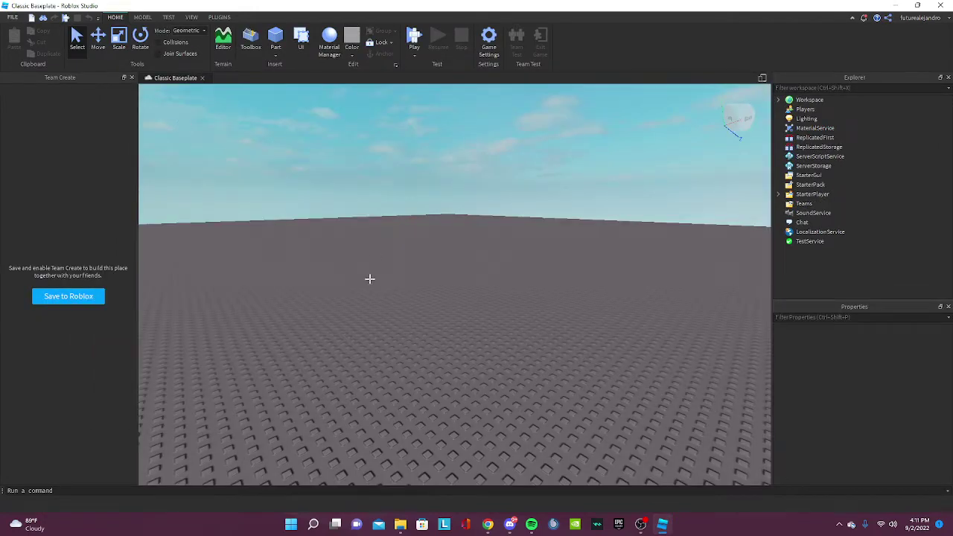
{"action": "right_click_drag", "start_coordinate": [370, 279], "coordinate": [370, 279]}
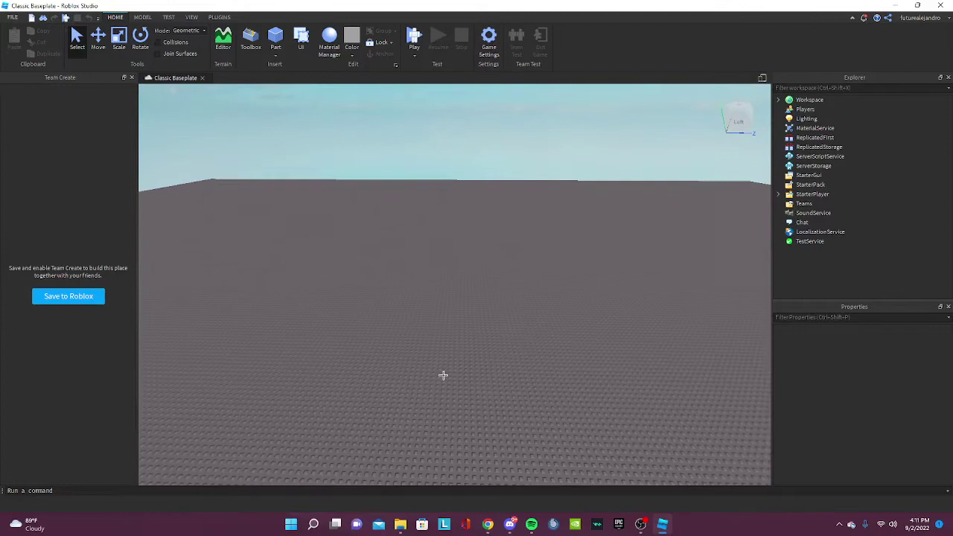
Switch to File Explorer and delete the BattleUITechModel (1) file from the Downloads folder.
{"action": "left_click", "coordinate": [400, 524]}
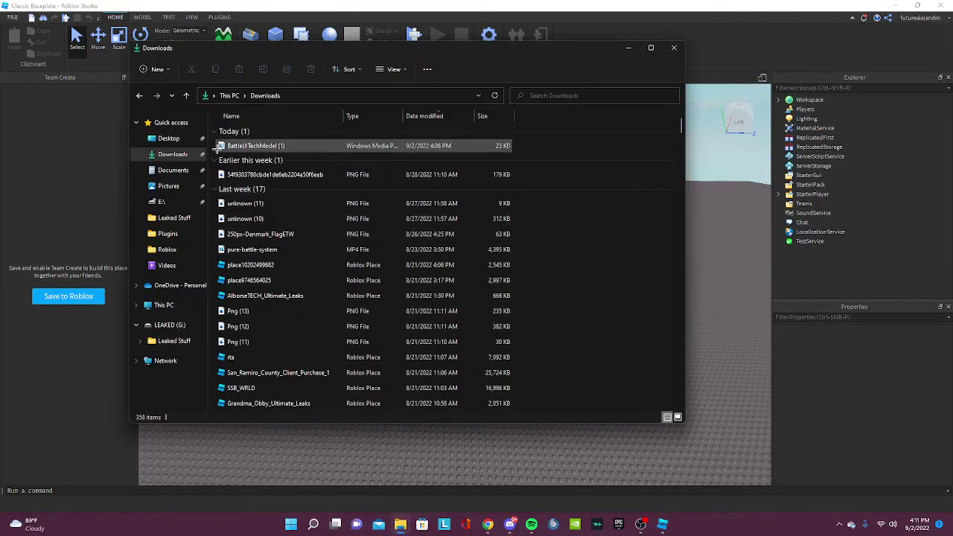
{"action": "left_click", "coordinate": [250, 146]}
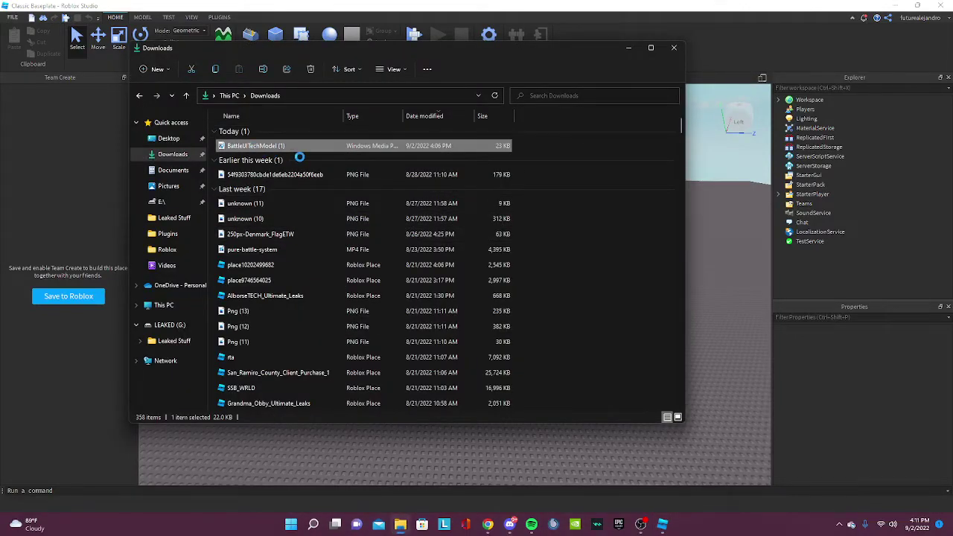
{"action": "right_click", "coordinate": [345, 147]}
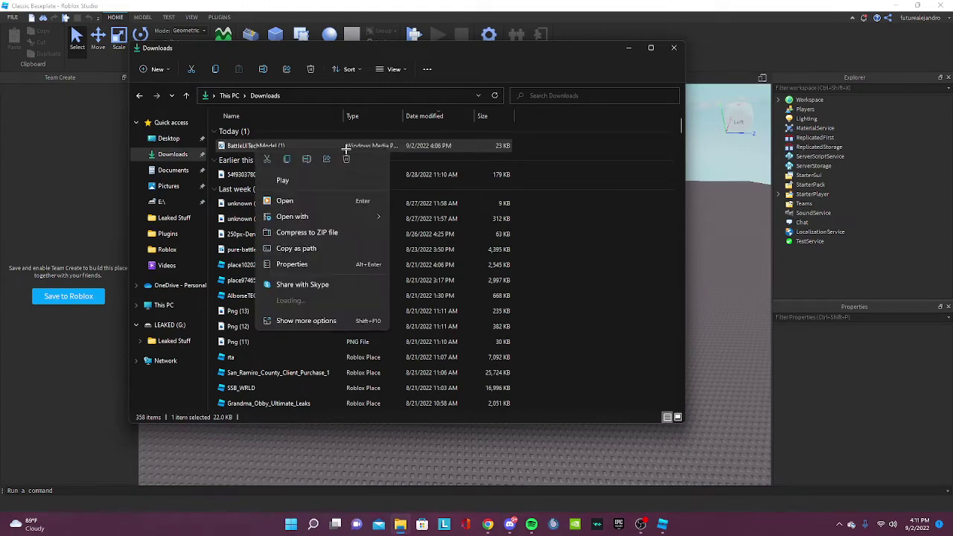
{"action": "left_click", "coordinate": [346, 153]}
Insert the BattleUITechModel file from Downloads into the Workspace of the open Roblox Studio place.
{"action": "scroll", "coordinate": [383, 283], "scroll_direction": "down", "scroll_amount": 14}
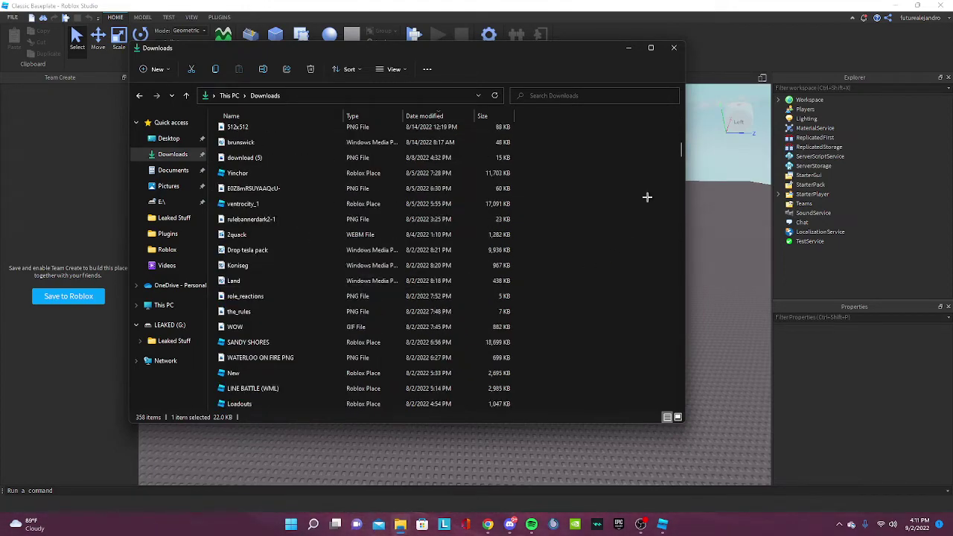
{"action": "left_click_drag", "start_coordinate": [680, 162], "coordinate": [664, 276]}
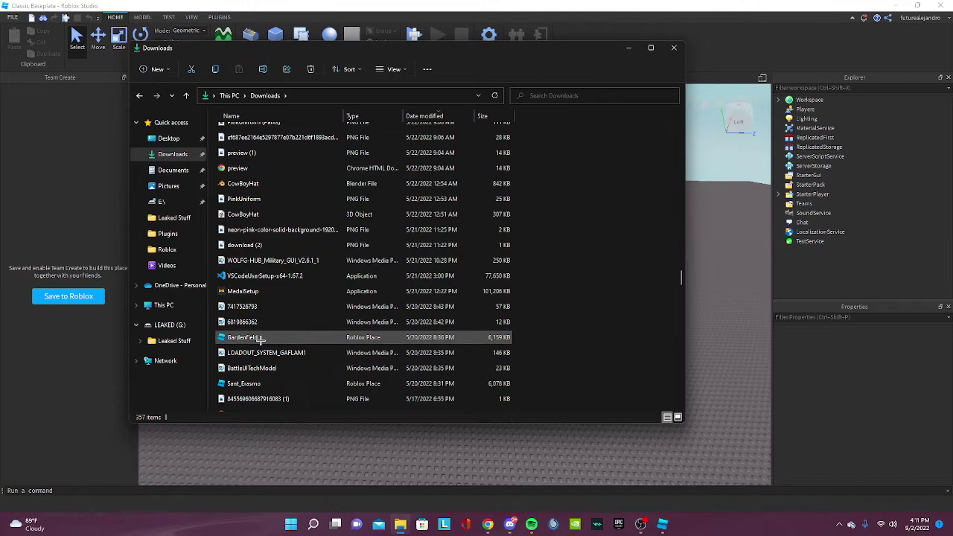
{"action": "left_click_drag", "start_coordinate": [245, 368], "coordinate": [774, 231]}
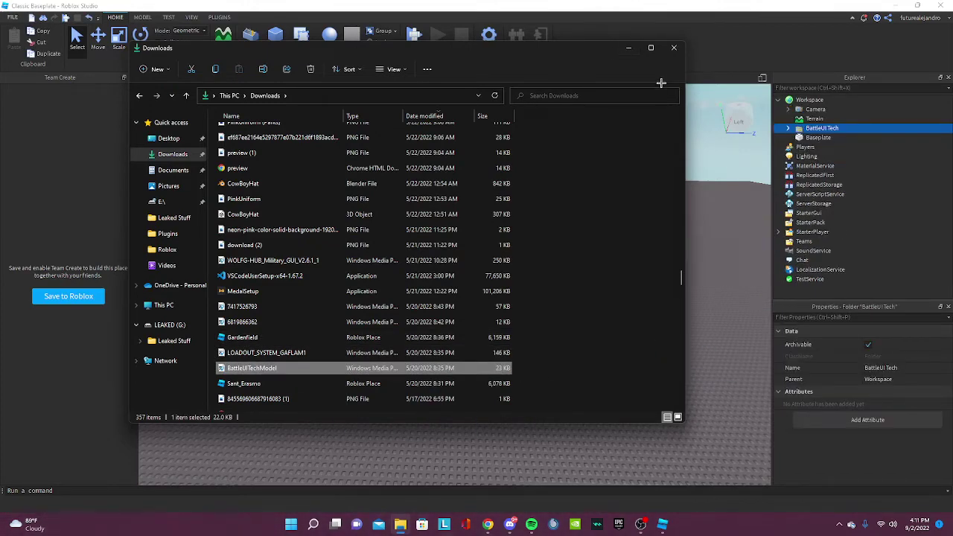
{"action": "left_click", "coordinate": [628, 47]}
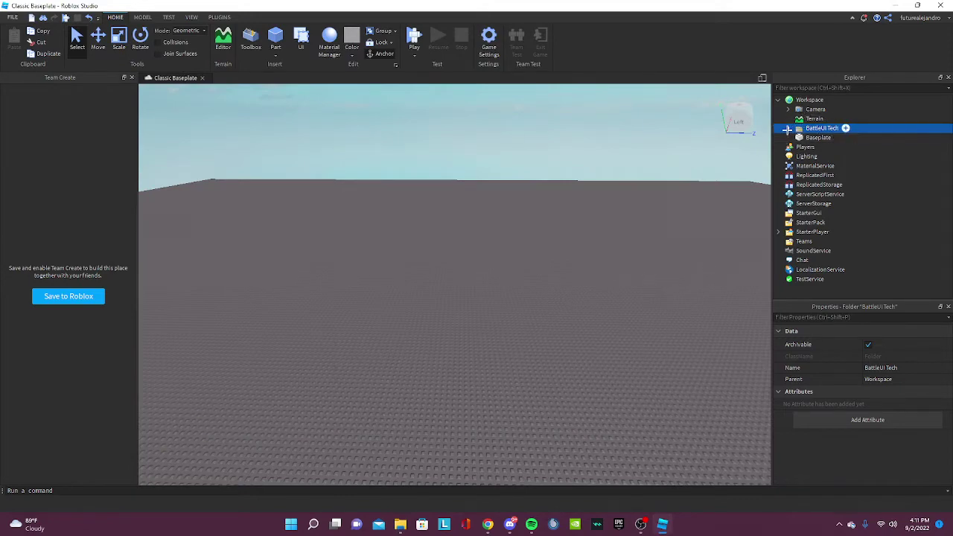
Move the ReplicatedStorage folder out of the BattleUI Tech folder into the ReplicatedStorage service.
{"action": "left_click", "coordinate": [787, 128]}
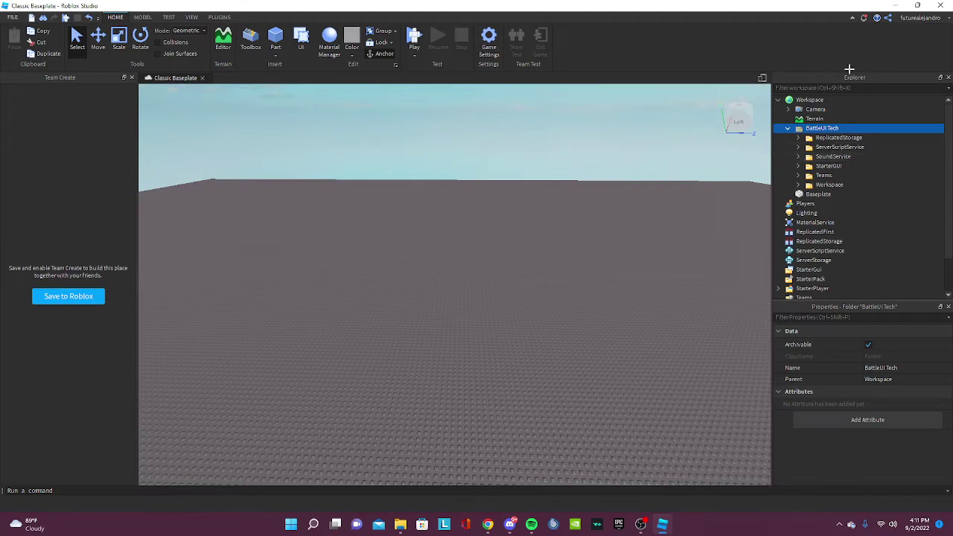
{"action": "left_click", "coordinate": [798, 137]}
{"action": "left_click", "coordinate": [897, 148]}
{"action": "left_click", "coordinate": [899, 155], "text": "shift"}
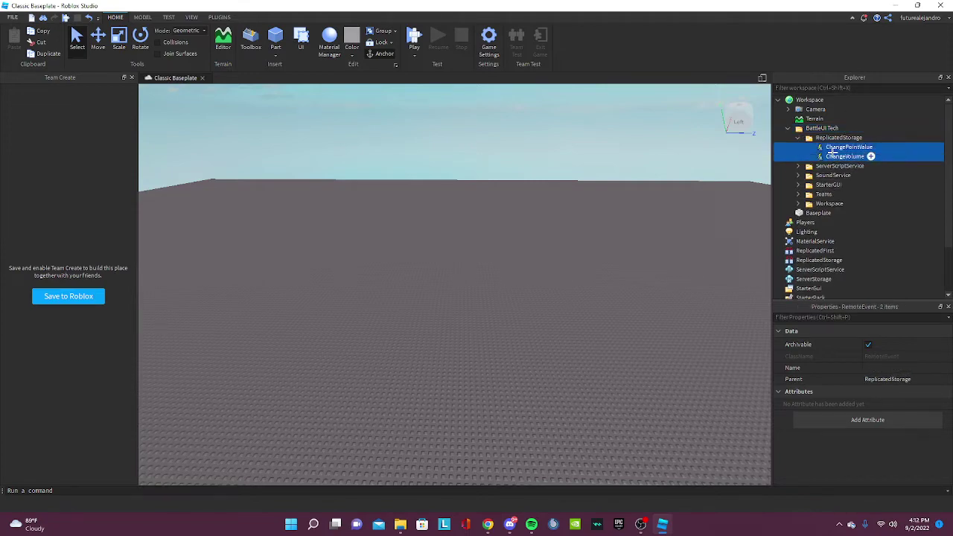
{"action": "left_click_drag", "start_coordinate": [899, 155], "coordinate": [860, 214]}
{"action": "left_click", "coordinate": [815, 111]}
{"action": "left_click", "coordinate": [799, 111]}
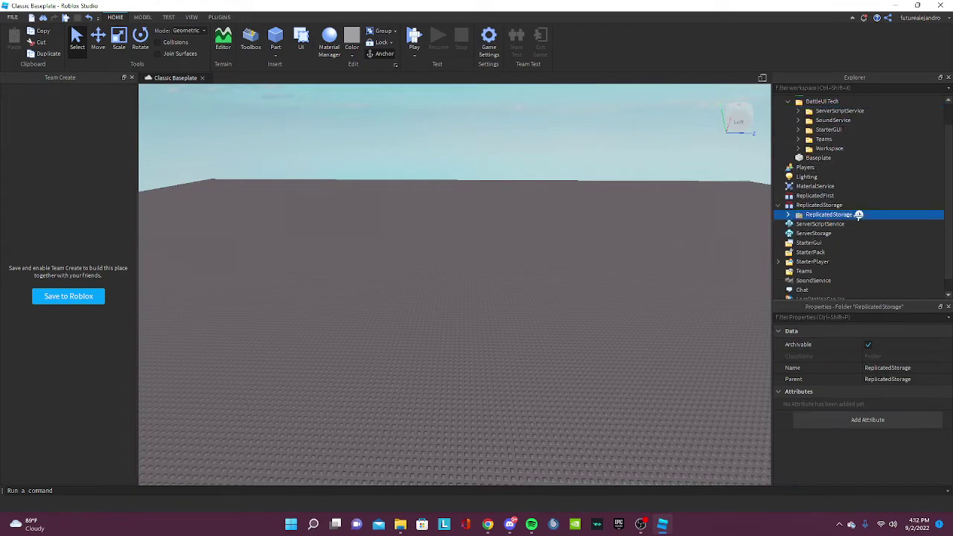
Move ChangePointValue and ChangeVolume directly under the ReplicatedStorage service and delete the emptied ReplicatedStorage folder.
{"action": "left_click", "coordinate": [788, 215]}
{"action": "right_click", "coordinate": [811, 216]}
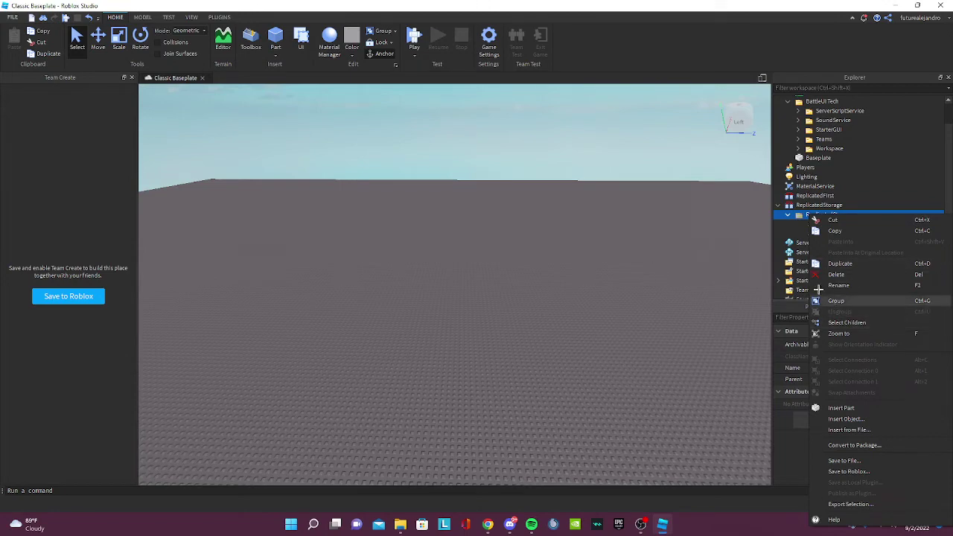
{"action": "left_click", "coordinate": [804, 214]}
{"action": "right_click", "coordinate": [811, 215]}
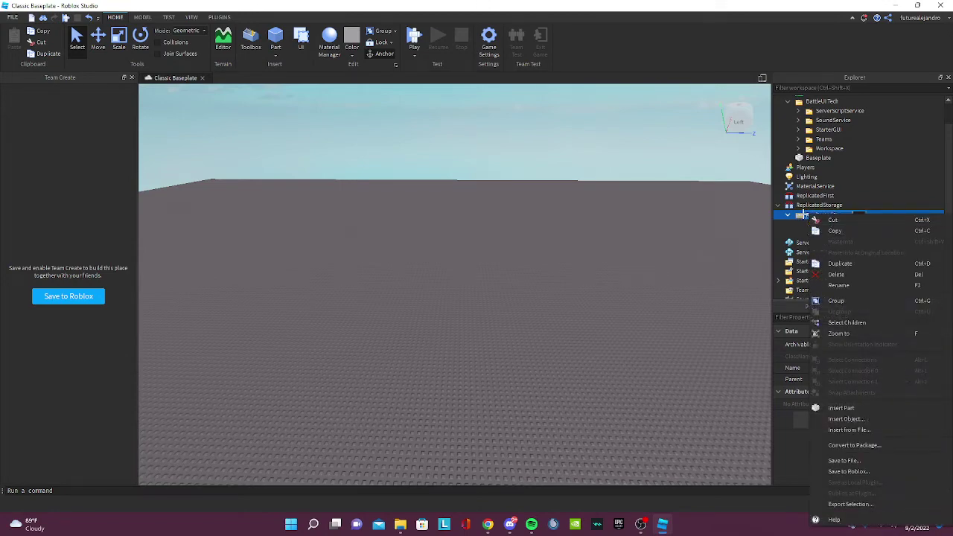
{"action": "left_click", "coordinate": [804, 214]}
{"action": "left_click", "coordinate": [898, 226]}
{"action": "left_click", "coordinate": [886, 232], "text": "shift"}
{"action": "left_click_drag", "start_coordinate": [831, 234], "coordinate": [832, 208]}
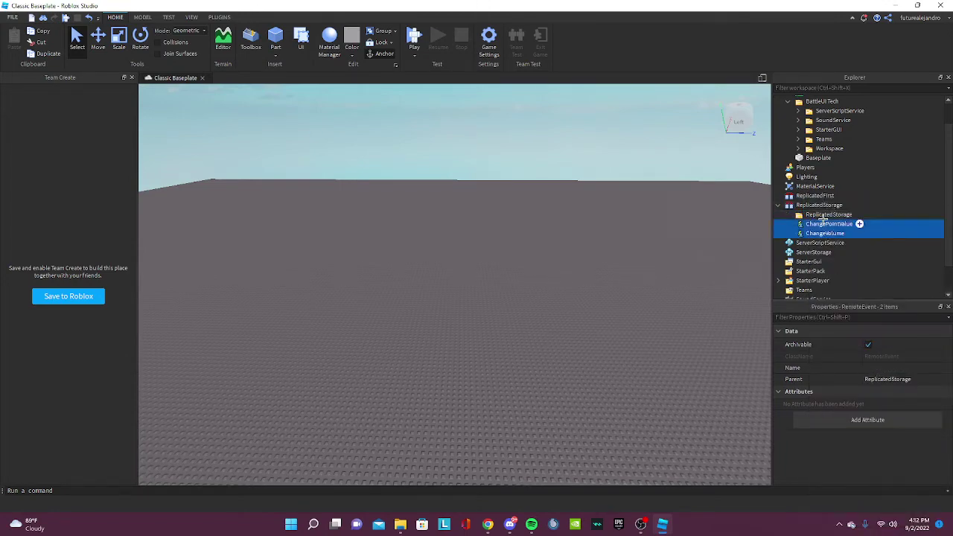
{"action": "right_click", "coordinate": [810, 215]}
{"action": "left_click", "coordinate": [847, 275]}
Move the BattleUIHandler and KillLog scripts from the model's ServerScriptService folder into the ServerScriptService service.
{"action": "scroll", "coordinate": [836, 236], "scroll_direction": "up", "scroll_amount": 1}
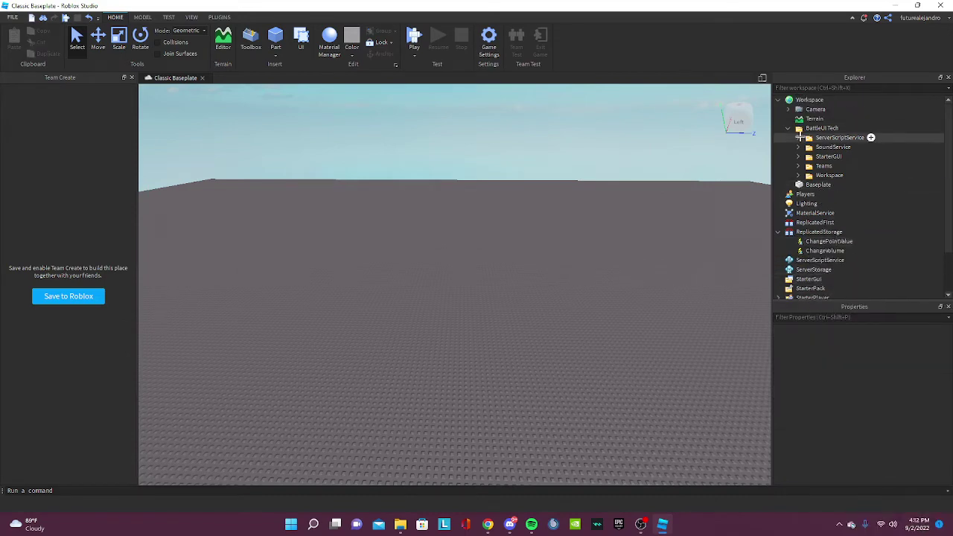
{"action": "left_click", "coordinate": [800, 137]}
{"action": "left_click", "coordinate": [899, 146]}
{"action": "left_click", "coordinate": [903, 156], "text": "shift"}
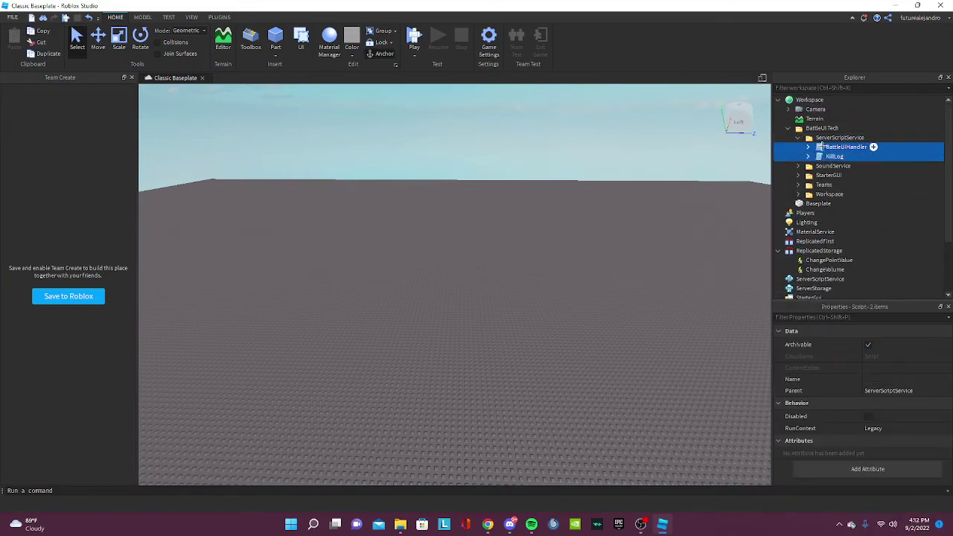
{"action": "left_click_drag", "start_coordinate": [873, 146], "coordinate": [832, 210]}
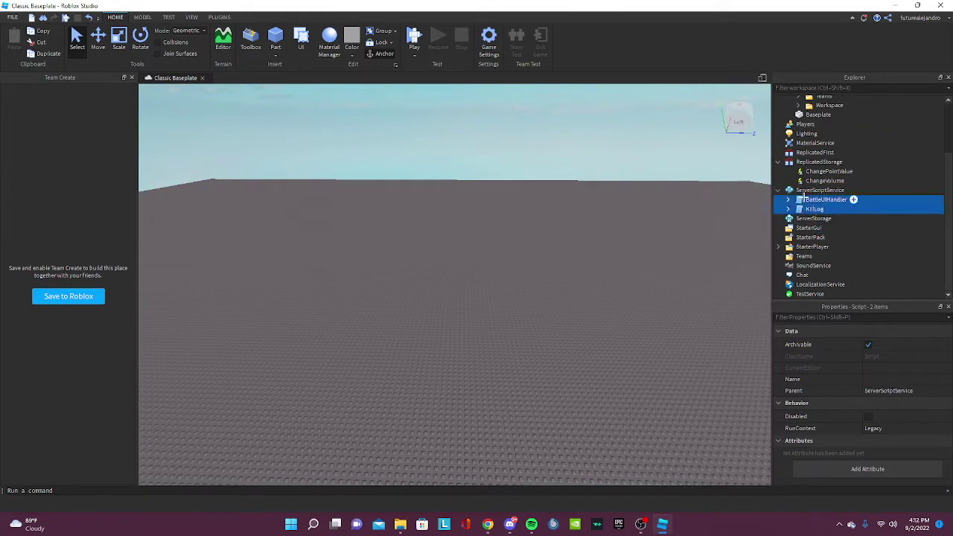
{"action": "left_click", "coordinate": [787, 200]}
{"action": "left_click", "coordinate": [787, 200]}
{"action": "left_click", "coordinate": [778, 190]}
{"action": "left_click", "coordinate": [778, 181]}
Move the BattleEnd and BattleStart sounds from the model's SoundService folder into the SoundService service.
{"action": "scroll", "coordinate": [790, 178], "scroll_direction": "up", "scroll_amount": 2}
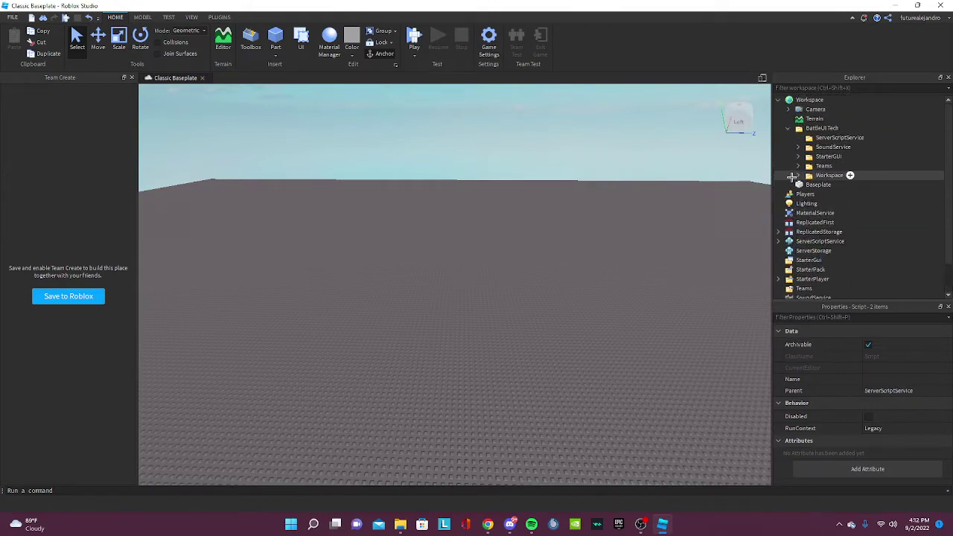
{"action": "left_click_drag", "start_coordinate": [792, 176], "coordinate": [898, 164]}
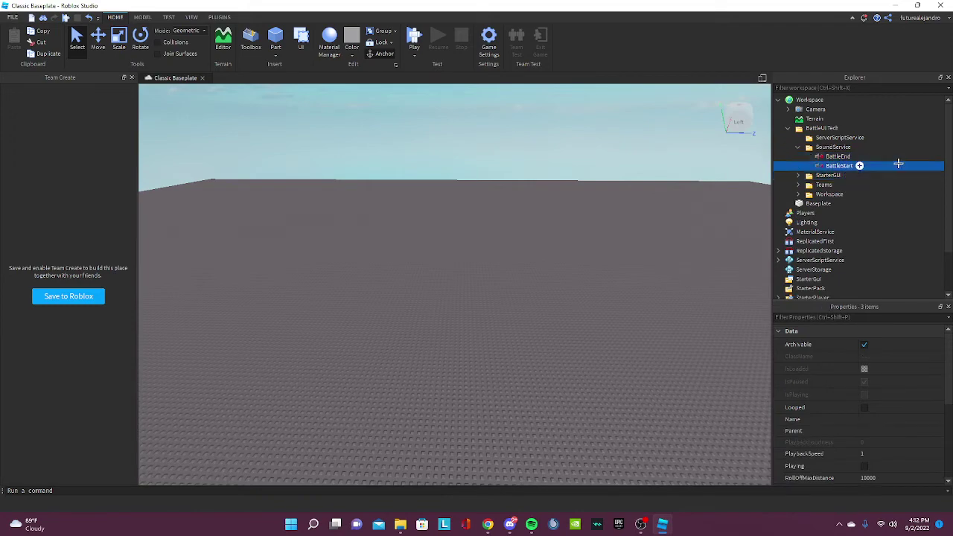
{"action": "left_click", "coordinate": [898, 164]}
{"action": "left_click", "coordinate": [899, 159]}
{"action": "left_click", "coordinate": [888, 164], "text": "ctrl"}
{"action": "left_click_drag", "start_coordinate": [840, 164], "coordinate": [852, 267]}
Move BattleUI and PointsUI from the model's StarterGUI folder into the StarterGui service.
{"action": "scroll", "coordinate": [853, 260], "scroll_direction": "up", "scroll_amount": 2}
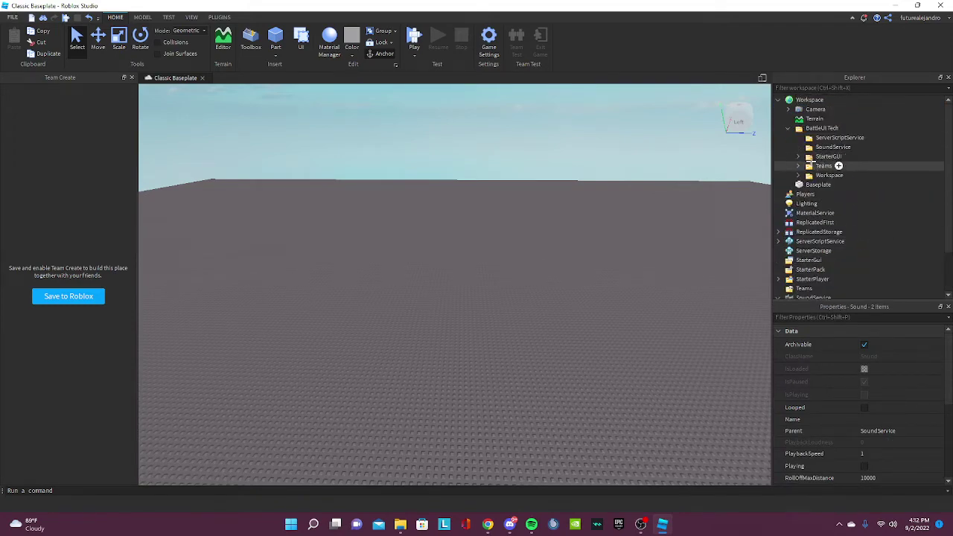
{"action": "left_click", "coordinate": [798, 156]}
{"action": "left_click", "coordinate": [896, 168]}
{"action": "left_click", "coordinate": [896, 172], "text": "ctrl"}
{"action": "left_click_drag", "start_coordinate": [822, 172], "coordinate": [835, 209]}
{"action": "scroll", "coordinate": [832, 216], "scroll_direction": "down", "scroll_amount": 3}
{"action": "right_click_drag", "start_coordinate": [461, 184], "coordinate": [460, 183]}
{"action": "right_click_drag", "start_coordinate": [607, 183], "coordinate": [936, 167]}
Move the Defenders and Invaders teams from the model's Teams folder into the Teams service.
{"action": "scroll", "coordinate": [937, 167], "scroll_direction": "up", "scroll_amount": 2}
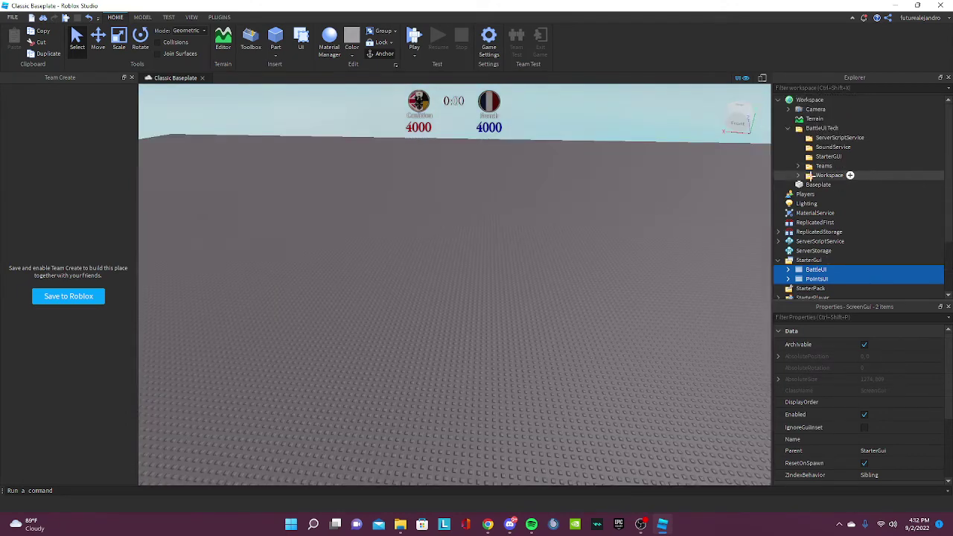
{"action": "left_click", "coordinate": [798, 167]}
{"action": "left_click", "coordinate": [869, 177]}
{"action": "left_click", "coordinate": [891, 185], "text": "shift"}
{"action": "scroll", "coordinate": [829, 206], "scroll_direction": "down", "scroll_amount": 3}
{"action": "left_click_drag", "start_coordinate": [829, 179], "coordinate": [898, 184]}
Move the BattleValues and Points folders from the model's Workspace folder directly under the place's Workspace.
{"action": "scroll", "coordinate": [836, 159], "scroll_direction": "up", "scroll_amount": 3}
{"action": "left_click", "coordinate": [898, 184]}
{"action": "left_click", "coordinate": [900, 192], "text": "shift"}
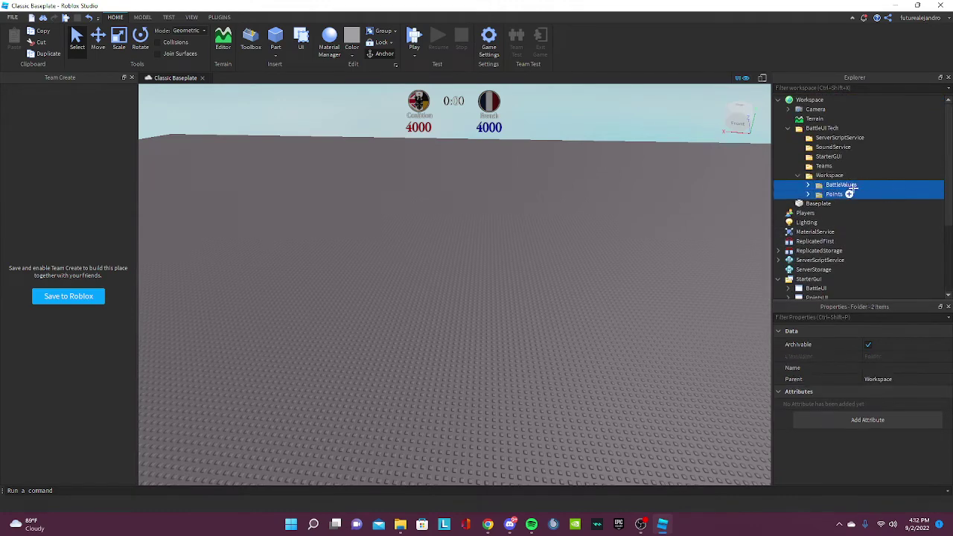
{"action": "left_click_drag", "start_coordinate": [830, 186], "coordinate": [828, 102]}
Delete the leftover BattleUI Tech folder from the Workspace.
{"action": "left_click", "coordinate": [788, 128]}
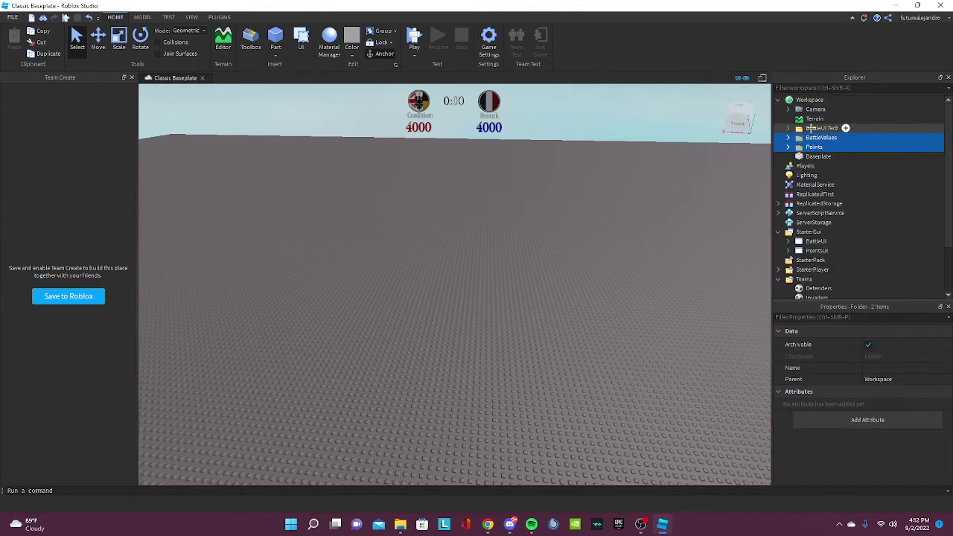
{"action": "right_click", "coordinate": [815, 128]}
{"action": "left_click", "coordinate": [826, 187]}
{"action": "right_click_drag", "start_coordinate": [485, 164], "coordinate": [487, 224]}
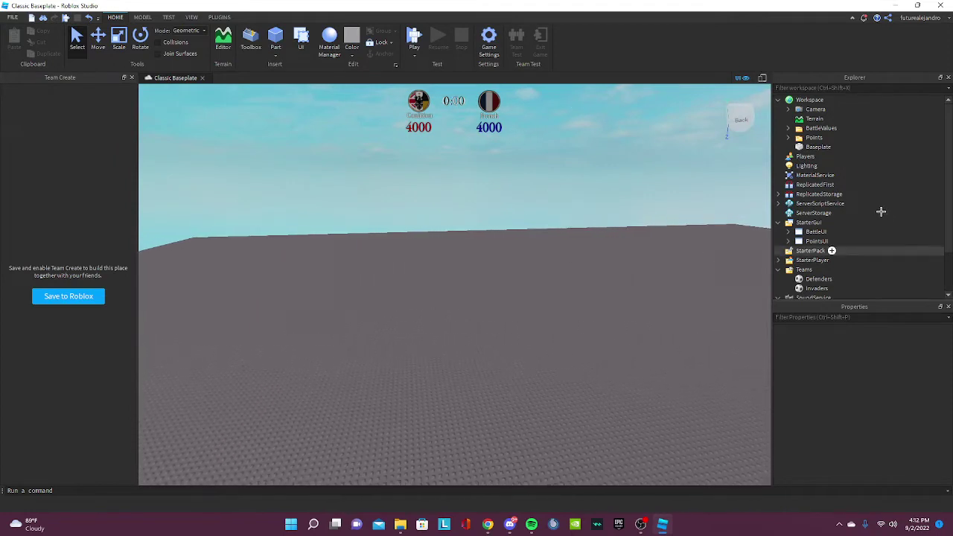
Examine the Defenders and Invaders number values under PointsValue in the Points folder.
{"action": "left_click", "coordinate": [787, 128]}
{"action": "left_click", "coordinate": [788, 128]}
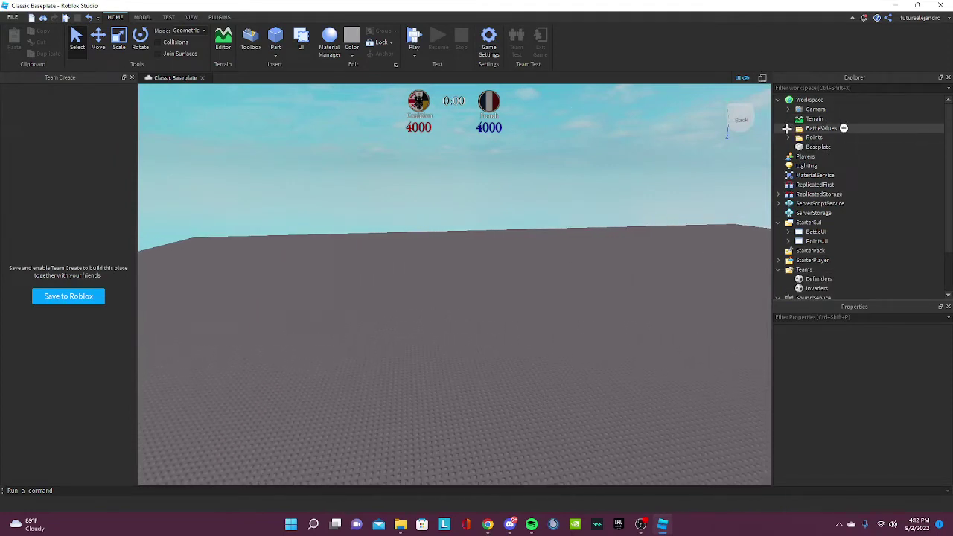
{"action": "left_click", "coordinate": [788, 137]}
{"action": "left_click", "coordinate": [798, 146]}
{"action": "left_click", "coordinate": [835, 156]}
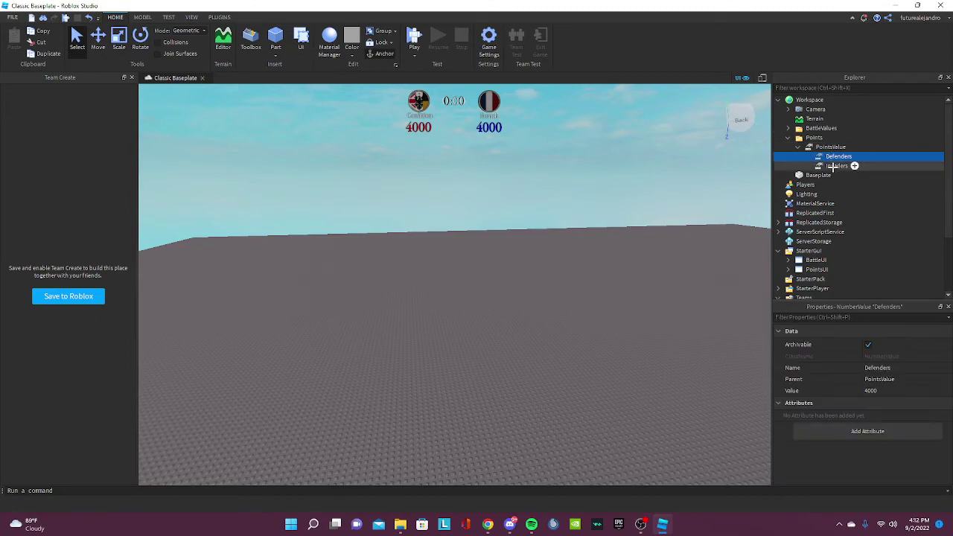
{"action": "left_click", "coordinate": [834, 166]}
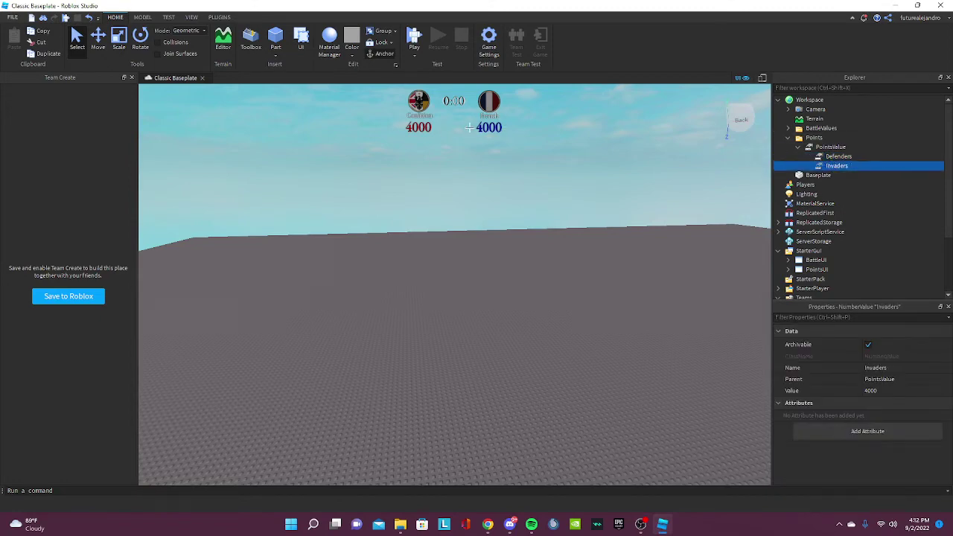
Examine the number values under PointsValue and the Ending, Start and Starting values, including Time, in the BattleValues folder.
{"action": "left_click", "coordinate": [833, 157]}
{"action": "left_click", "coordinate": [833, 165]}
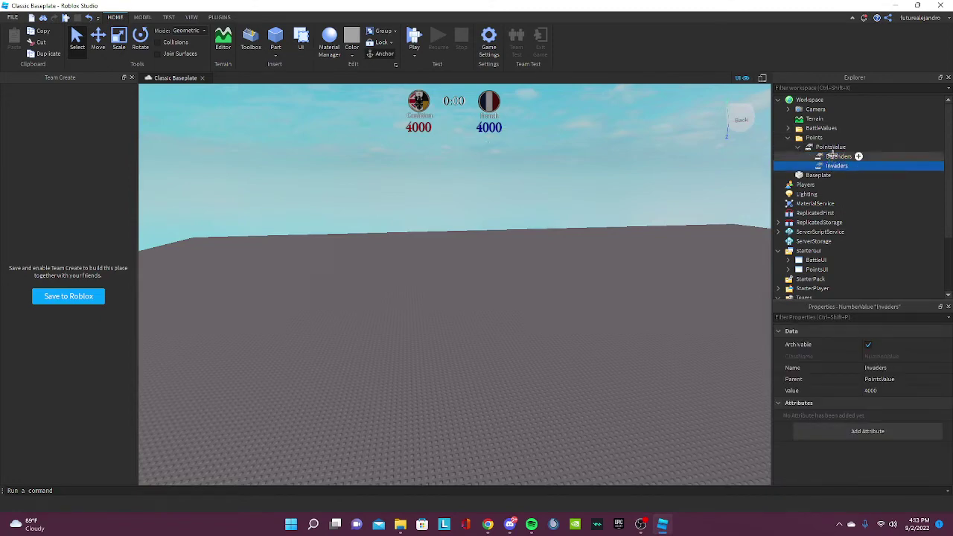
{"action": "left_click", "coordinate": [832, 155]}
{"action": "left_click", "coordinate": [799, 147]}
{"action": "left_click", "coordinate": [788, 138]}
{"action": "left_click", "coordinate": [788, 128]}
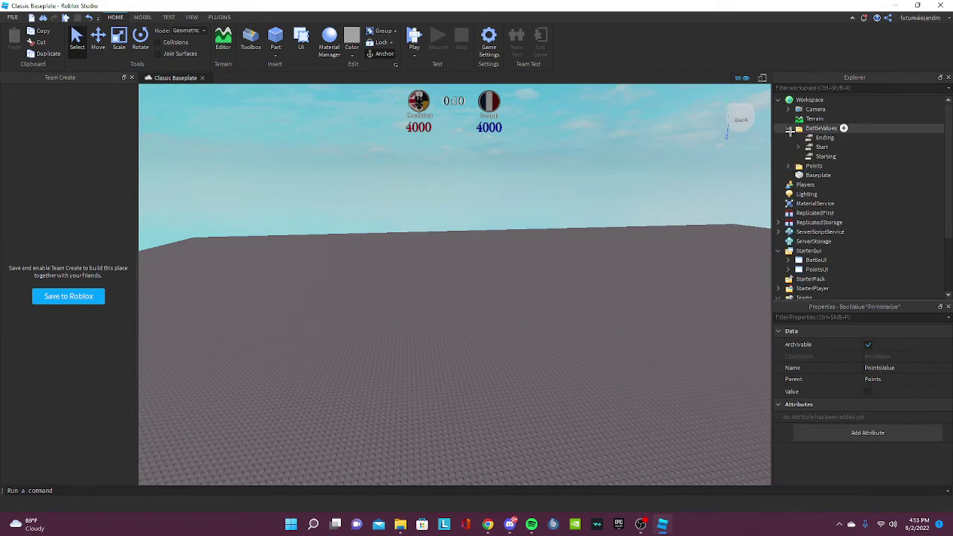
{"action": "left_click", "coordinate": [798, 146]}
{"action": "left_click", "coordinate": [827, 156]}
{"action": "left_click", "coordinate": [797, 147]}
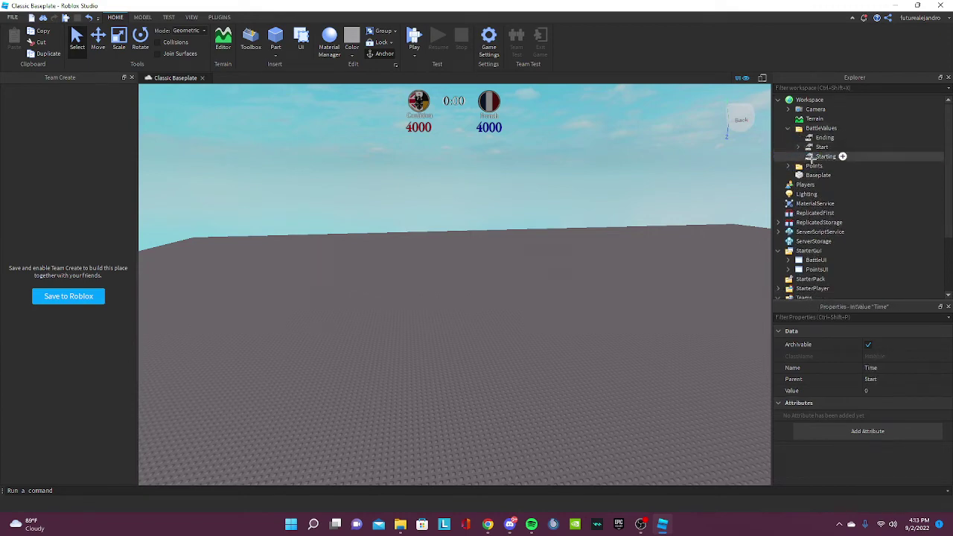
{"action": "left_click", "coordinate": [825, 157]}
{"action": "left_click", "coordinate": [787, 128]}
{"action": "left_click", "coordinate": [815, 109]}
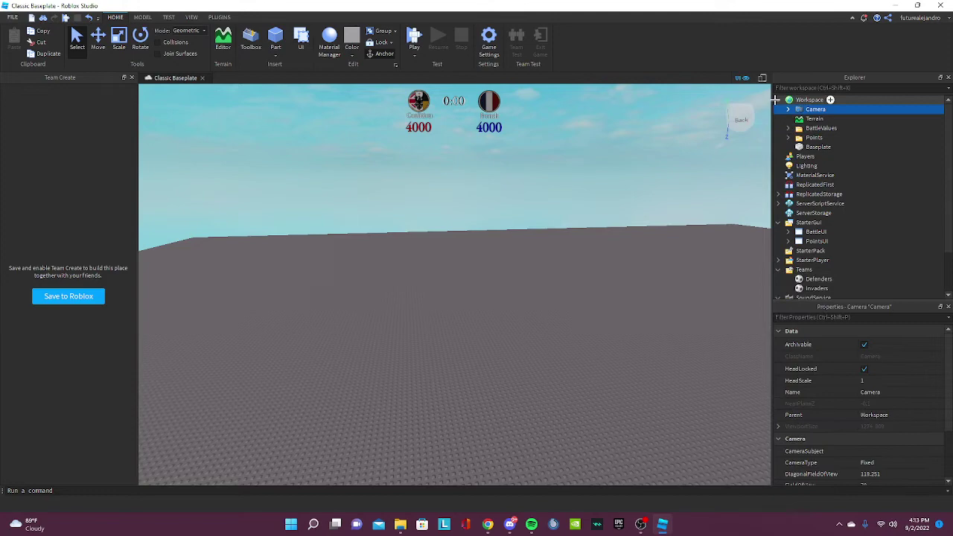
Open the BattleUIHandler script in ServerScriptService for editing.
{"action": "left_click", "coordinate": [778, 100]}
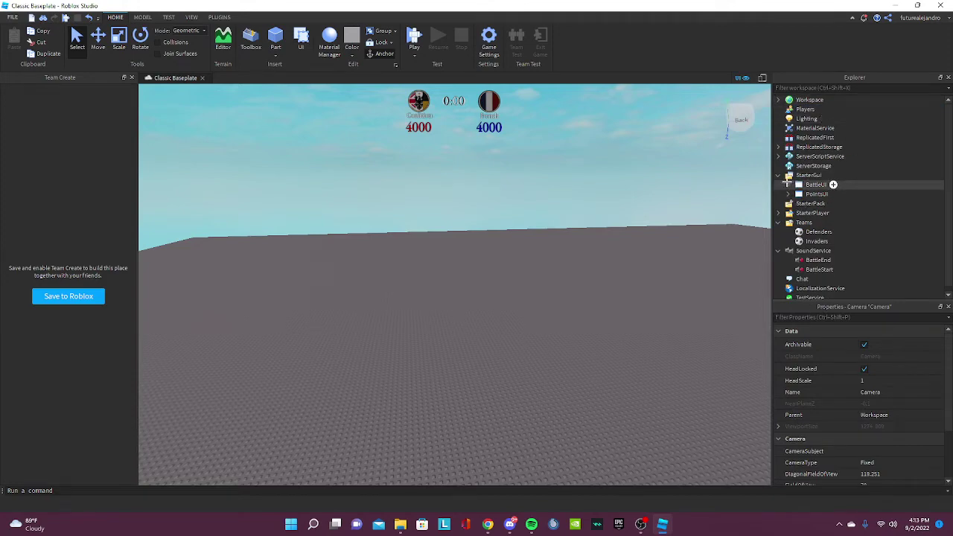
{"action": "left_click", "coordinate": [778, 175]}
{"action": "left_click", "coordinate": [778, 156]}
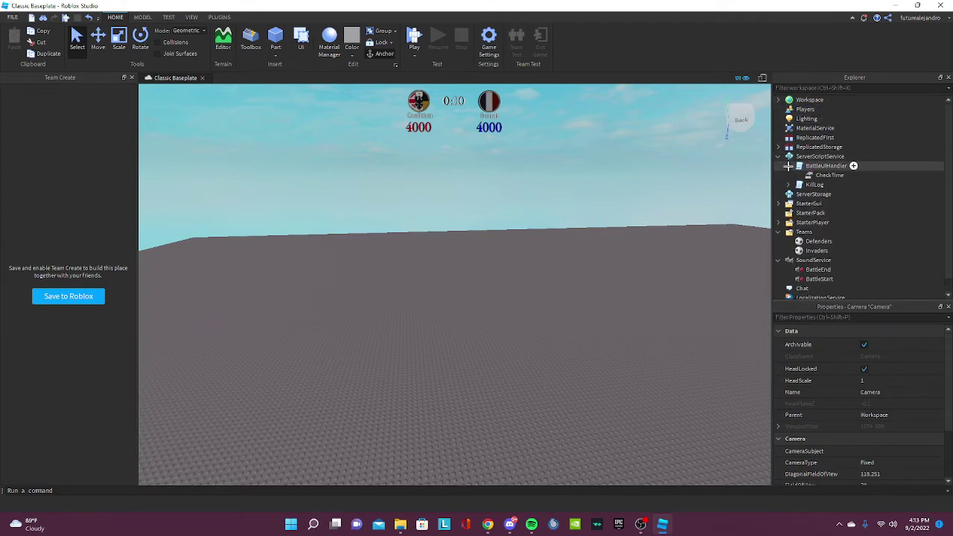
{"action": "left_click", "coordinate": [787, 166]}
{"action": "left_click", "coordinate": [787, 166]}
{"action": "double_click", "coordinate": [825, 165]}
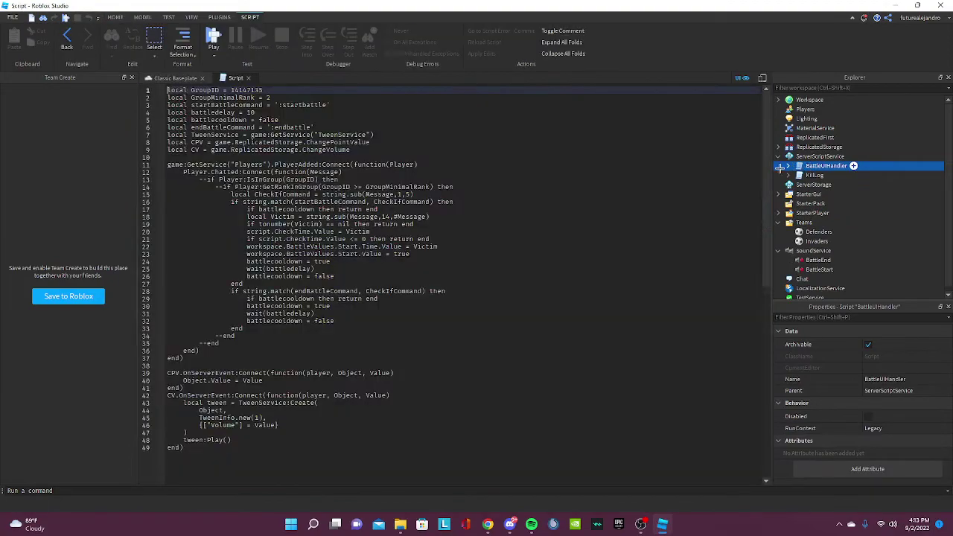
Switch to Chrome and copy the group ID from the web address of the Waterloo At Home Empire group page.
{"action": "left_click", "coordinate": [487, 524]}
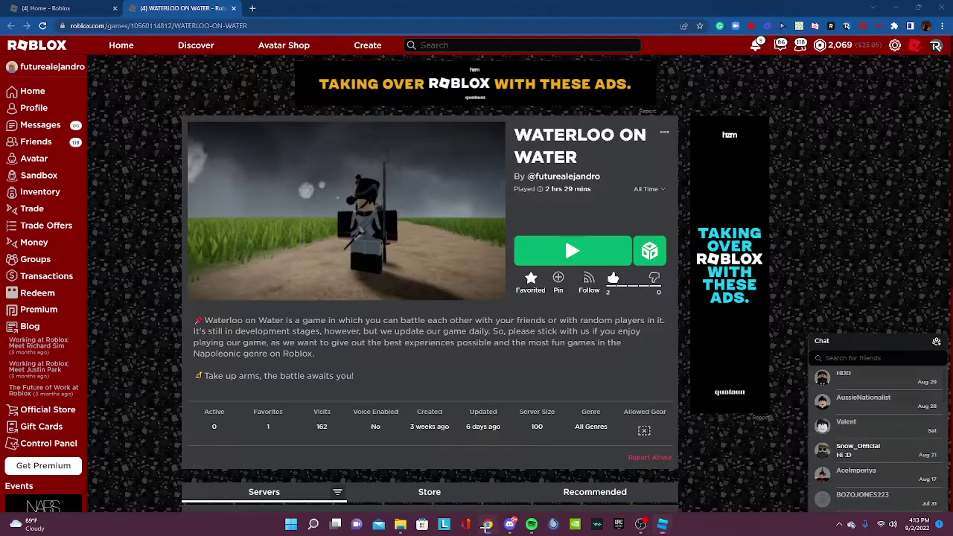
{"action": "left_click", "coordinate": [45, 261]}
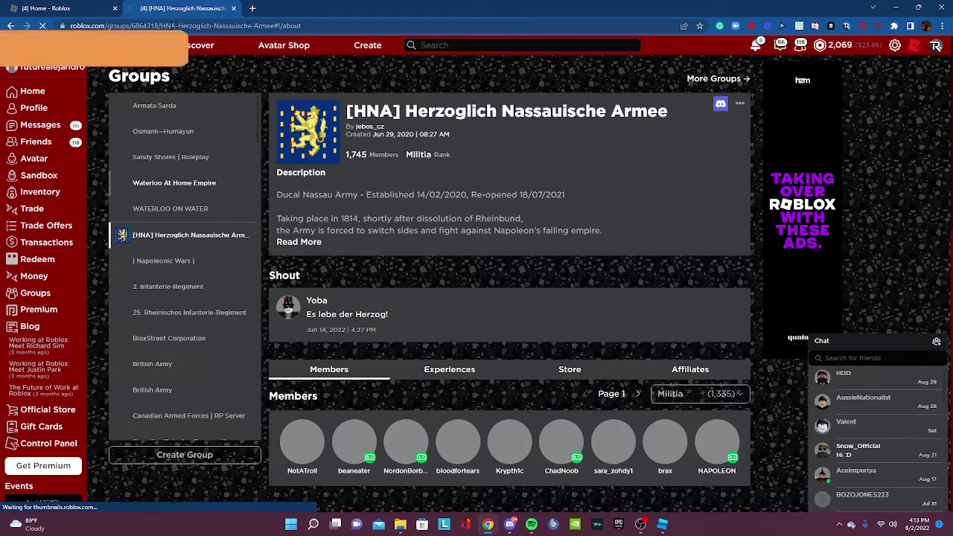
{"action": "double_click", "coordinate": [152, 27]}
{"action": "key", "text": "ctrl+c"}
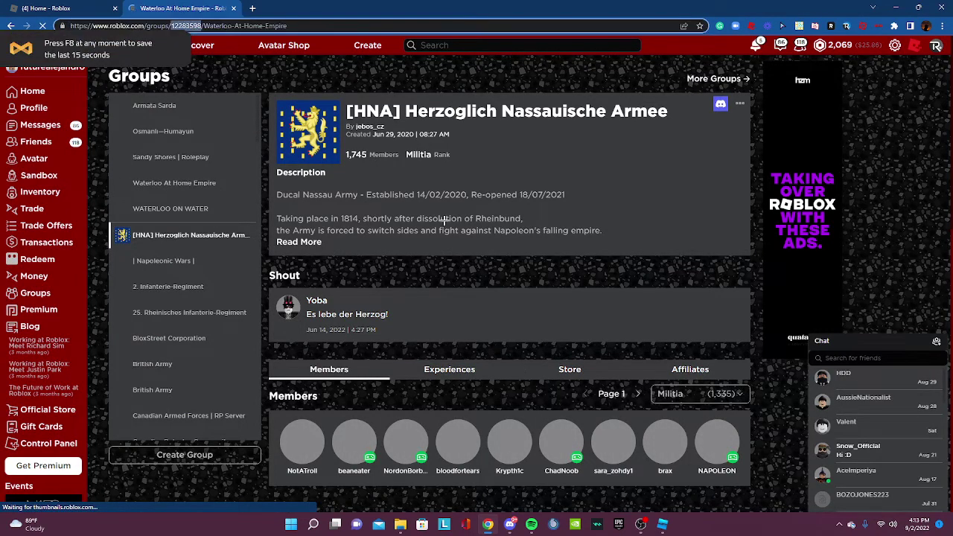
Return to Roblox Studio and replace the GroupID value in the BattleUIHandler script with the copied group ID.
{"action": "left_click", "coordinate": [662, 524]}
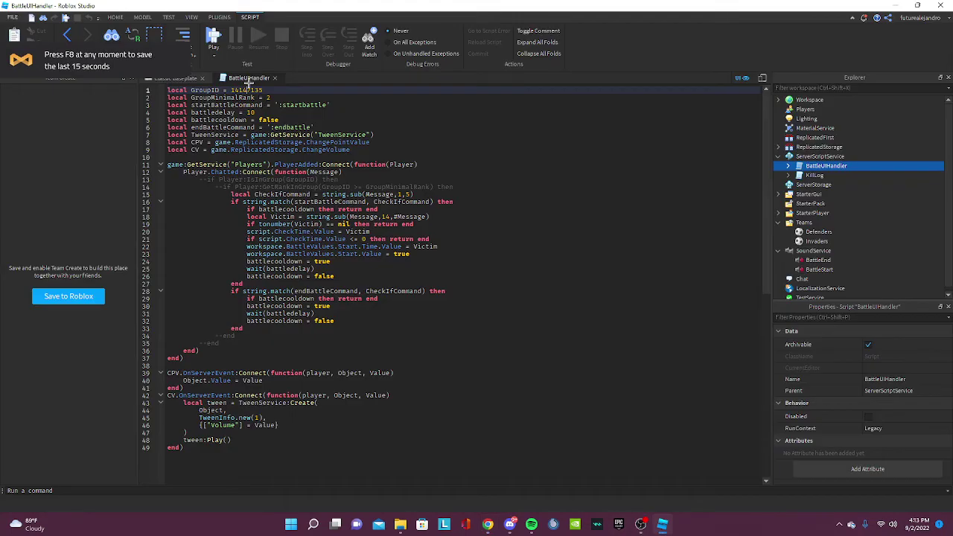
{"action": "double_click", "coordinate": [249, 89]}
{"action": "key", "text": "ctrl+v"}
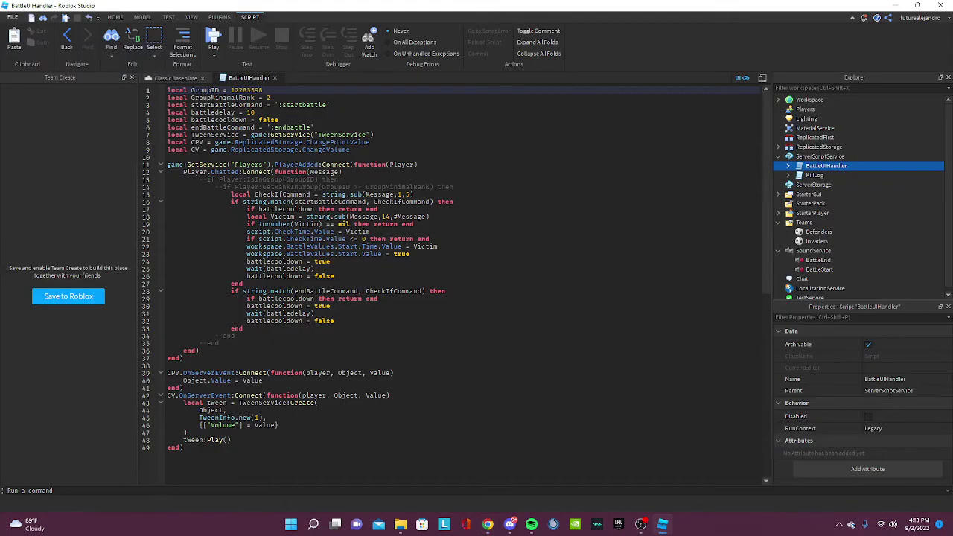
{"action": "left_click_drag", "start_coordinate": [276, 113], "coordinate": [290, 105]}
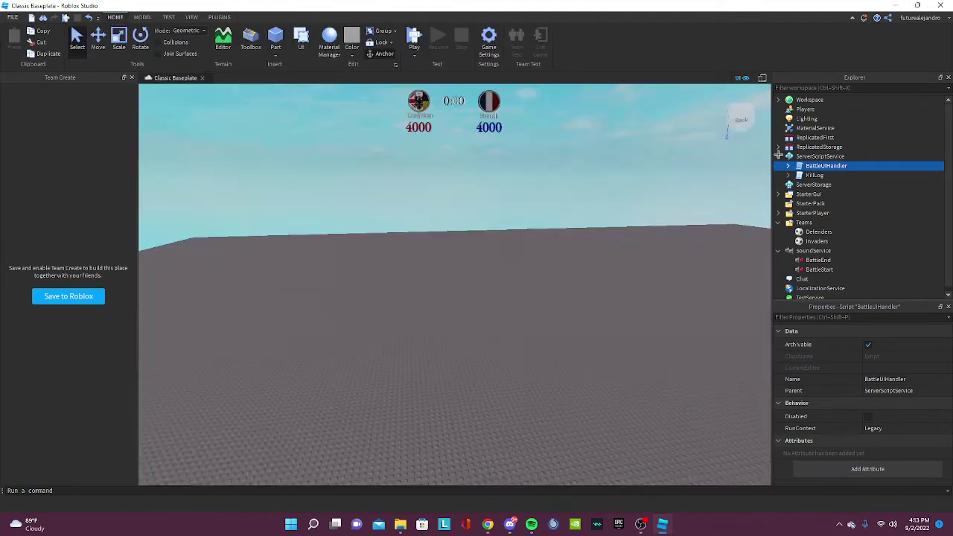
Review the KillLog script and compare its Defenders and Invaders color values with the TeamColor of the matching teams.
{"action": "left_click", "coordinate": [788, 174]}
{"action": "double_click", "coordinate": [804, 177]}
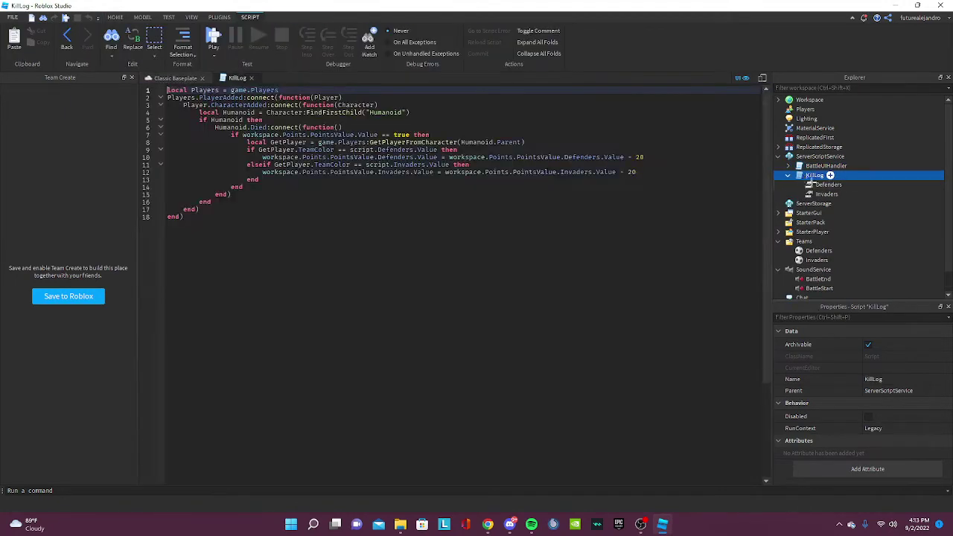
{"action": "left_click", "coordinate": [823, 185]}
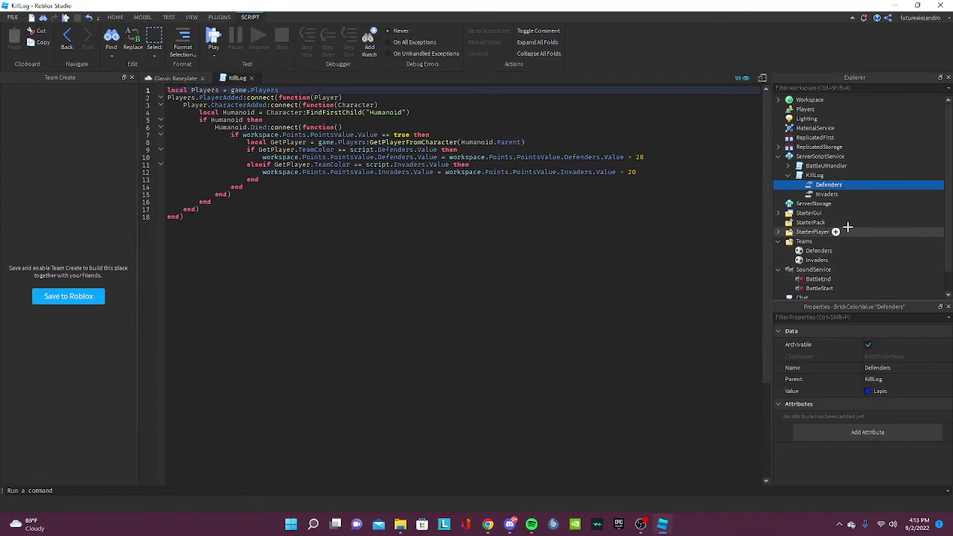
{"action": "scroll", "coordinate": [824, 224], "scroll_direction": "down", "scroll_amount": 1}
{"action": "left_click_drag", "start_coordinate": [819, 220], "coordinate": [848, 162]}
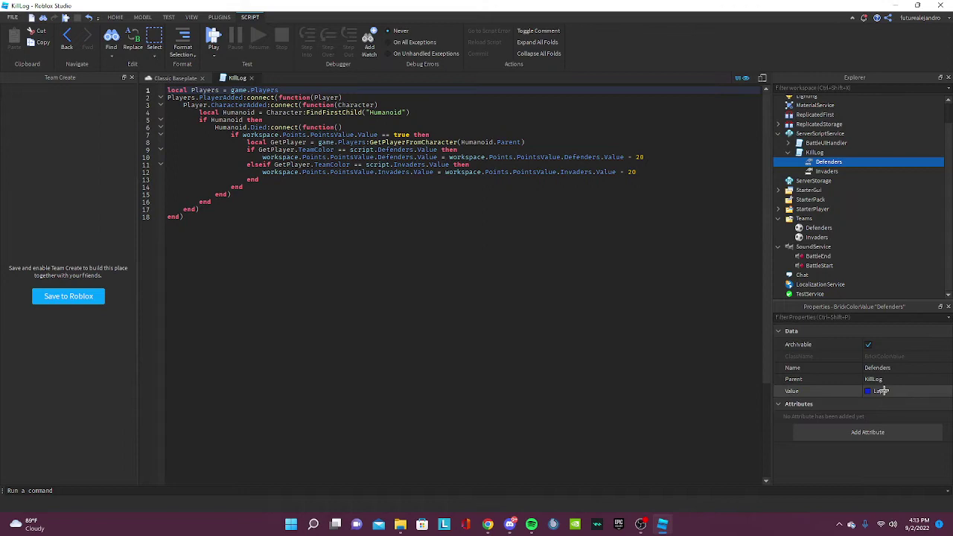
{"action": "left_click", "coordinate": [819, 228]}
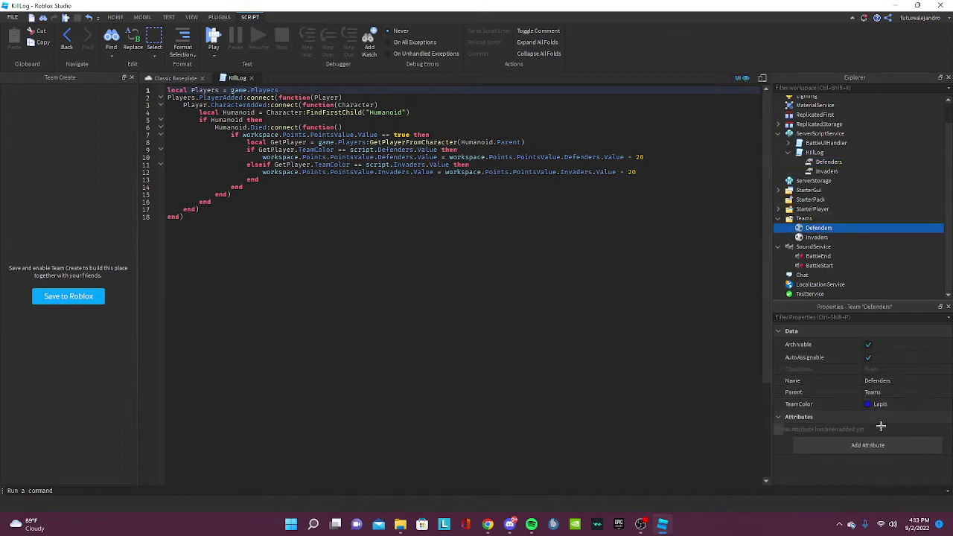
{"action": "left_click", "coordinate": [817, 236]}
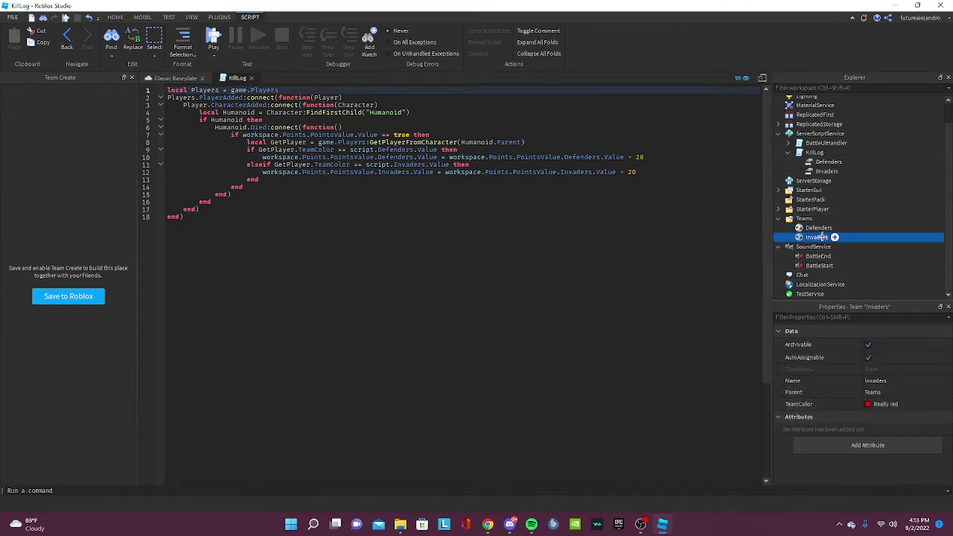
{"action": "left_click", "coordinate": [820, 171]}
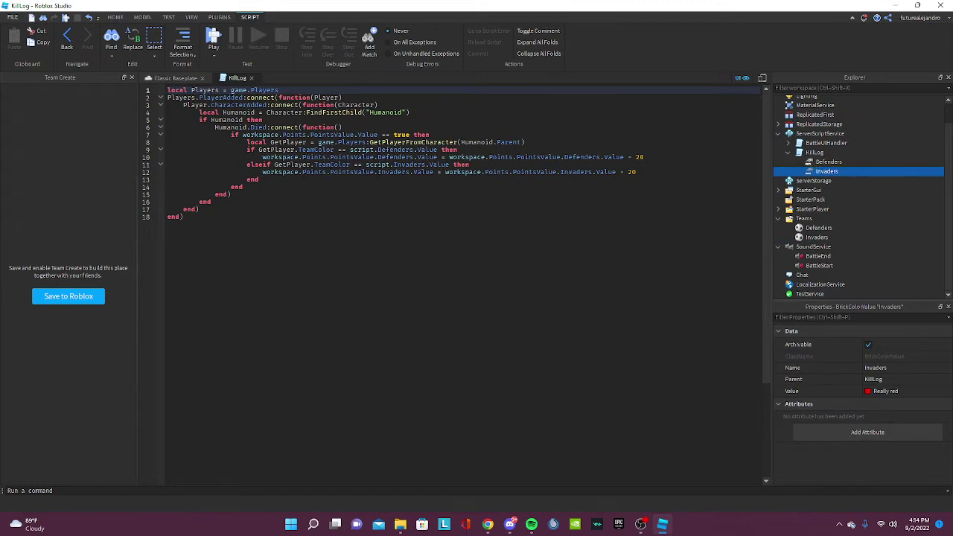
{"action": "left_click_drag", "start_coordinate": [326, 221], "coordinate": [233, 194]}
{"action": "left_click", "coordinate": [250, 77]}
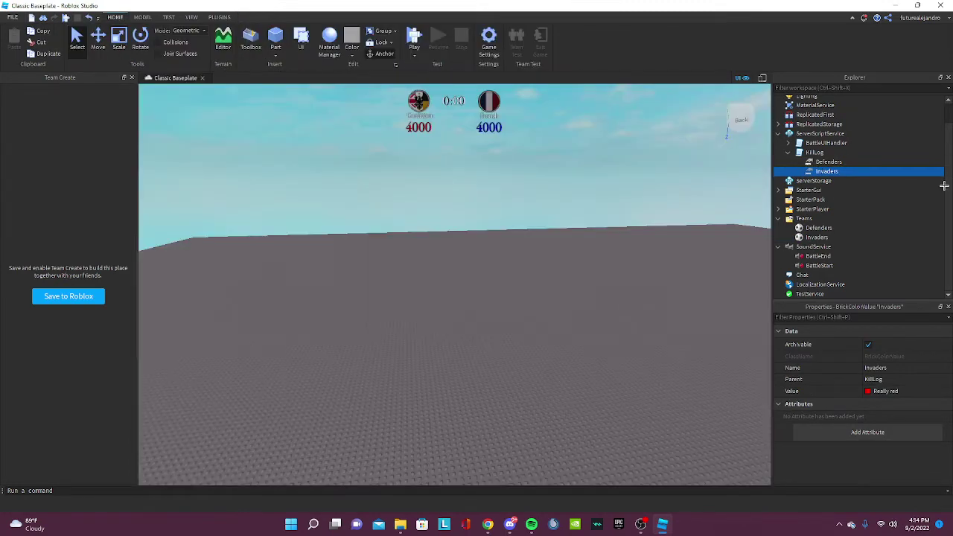
{"action": "left_click", "coordinate": [788, 152]}
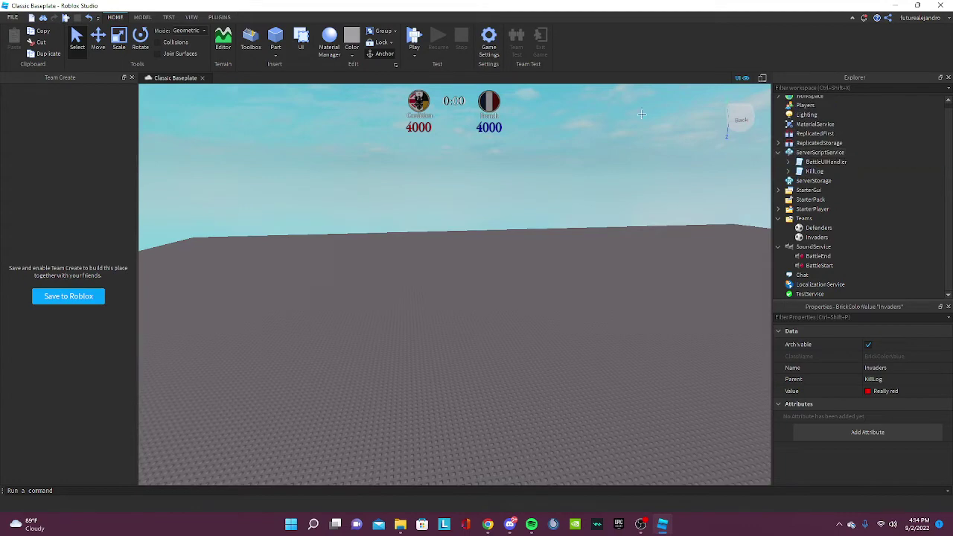
Start a play test of the baseplate and check the developer console's client log.
{"action": "left_click", "coordinate": [415, 37]}
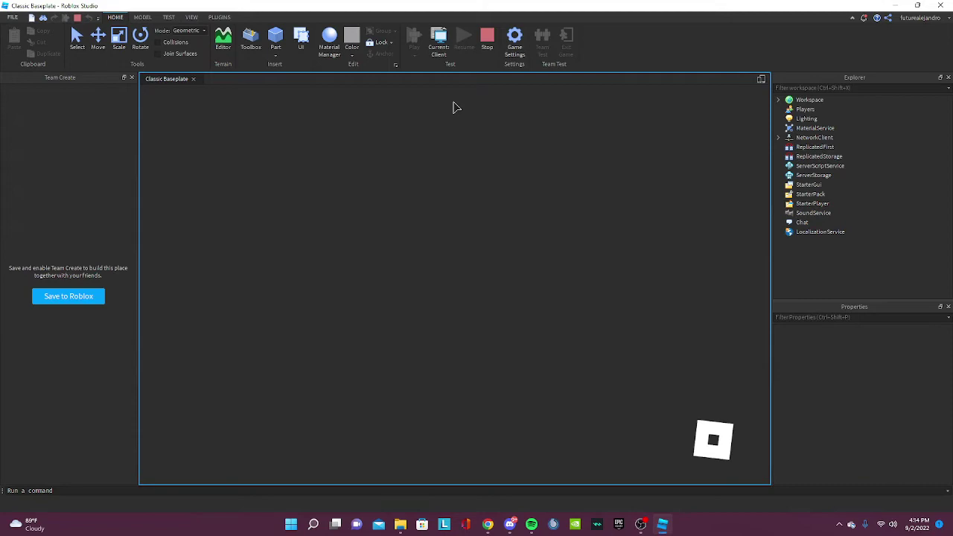
{"action": "key", "text": "F9"}
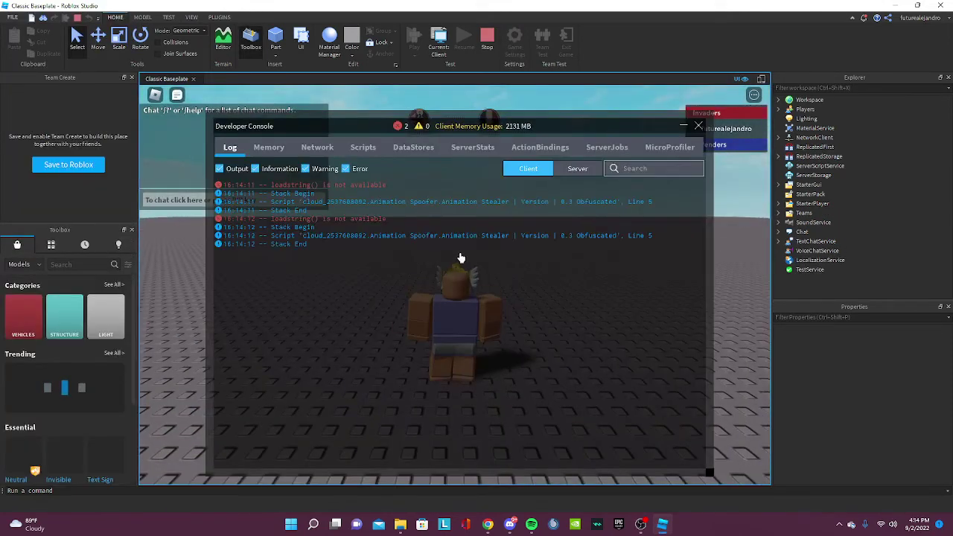
{"action": "key", "text": "F9"}
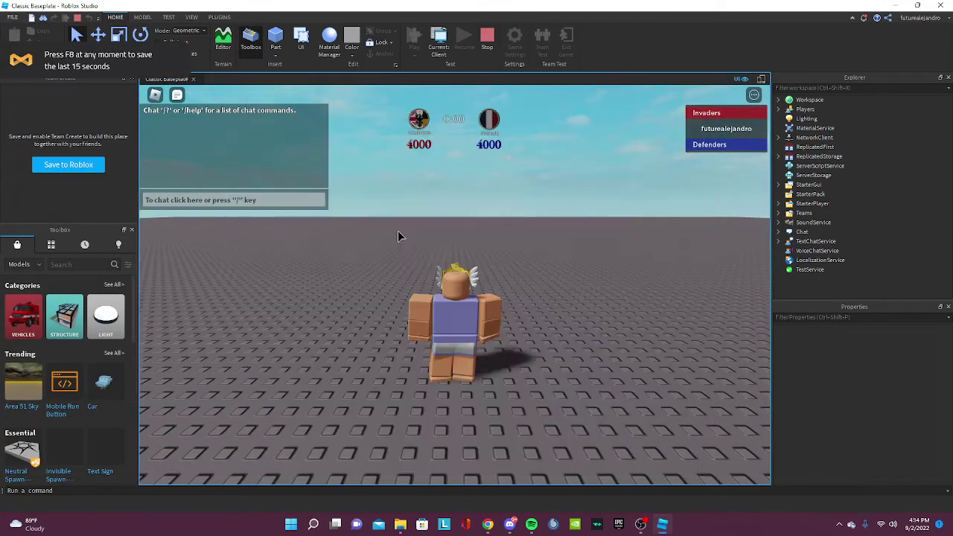
Start a 25-minute battle by sending the command ":startbattle 25" in the game chat.
{"action": "right_click_drag", "start_coordinate": [584, 306], "coordinate": [583, 307]}
{"action": "key", "text": "s"}
{"action": "key", "text": "space"}
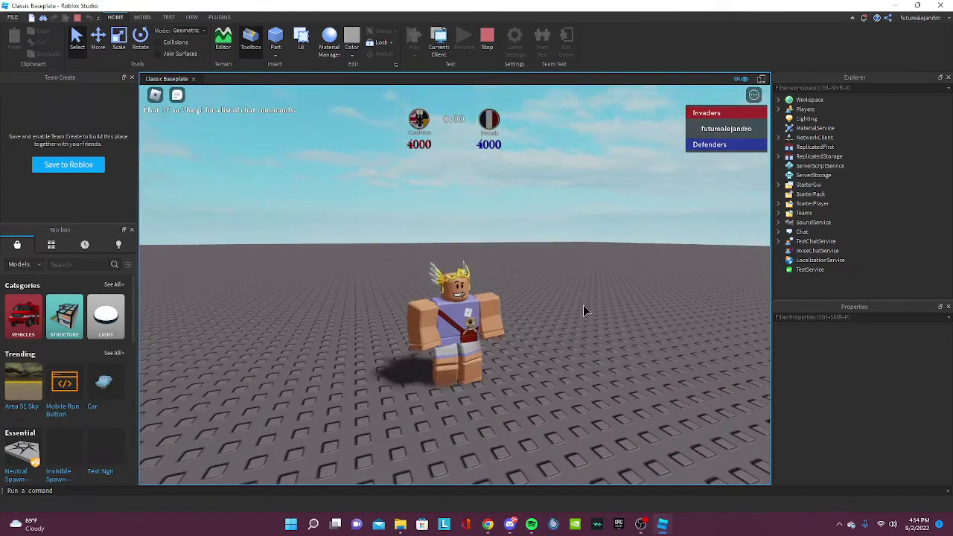
{"action": "type", "text": "/"}
{"action": "type", "text": ":s"}
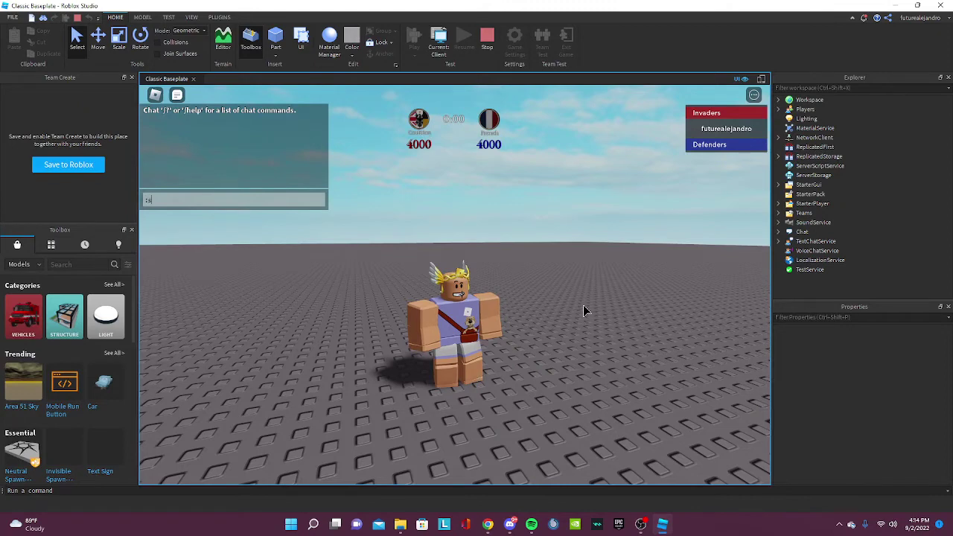
{"action": "type", "text": "tartbattle 4"}
{"action": "key", "text": "Return"}
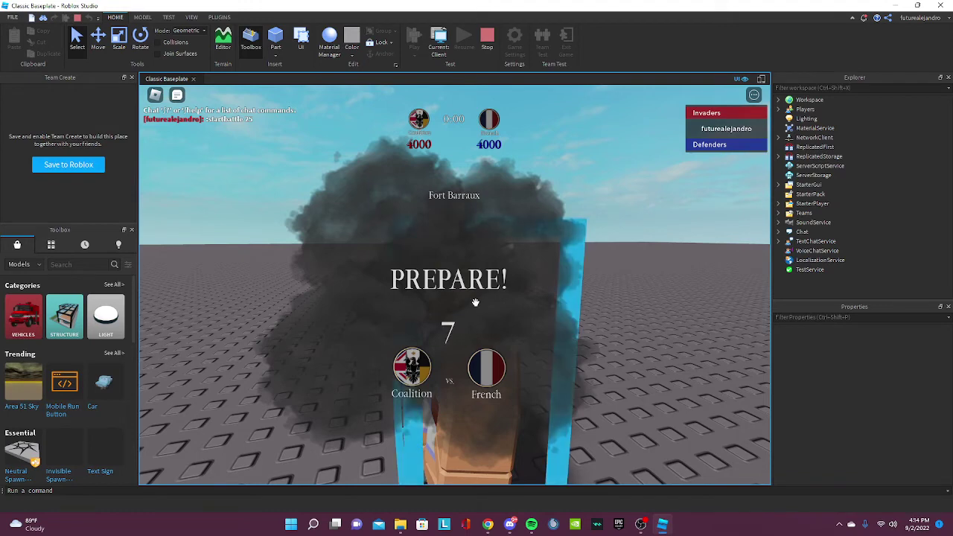
Check the developer console's server log during the battle countdown.
{"action": "key", "text": "F9"}
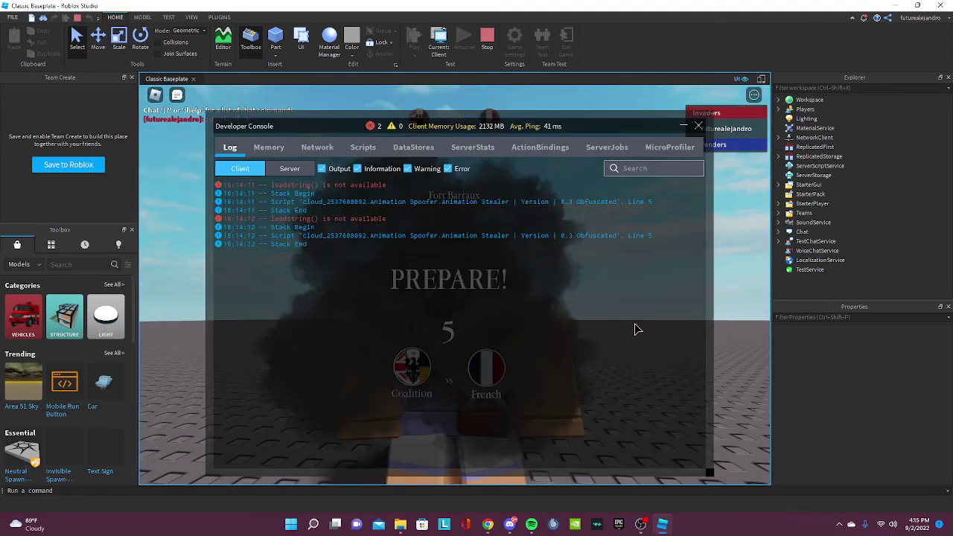
{"action": "left_click", "coordinate": [290, 168]}
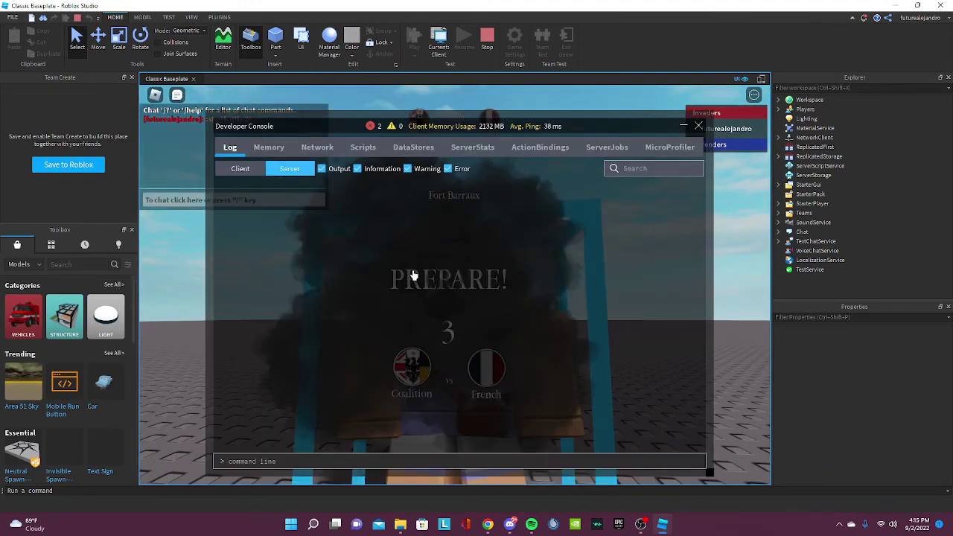
{"action": "key", "text": "F9"}
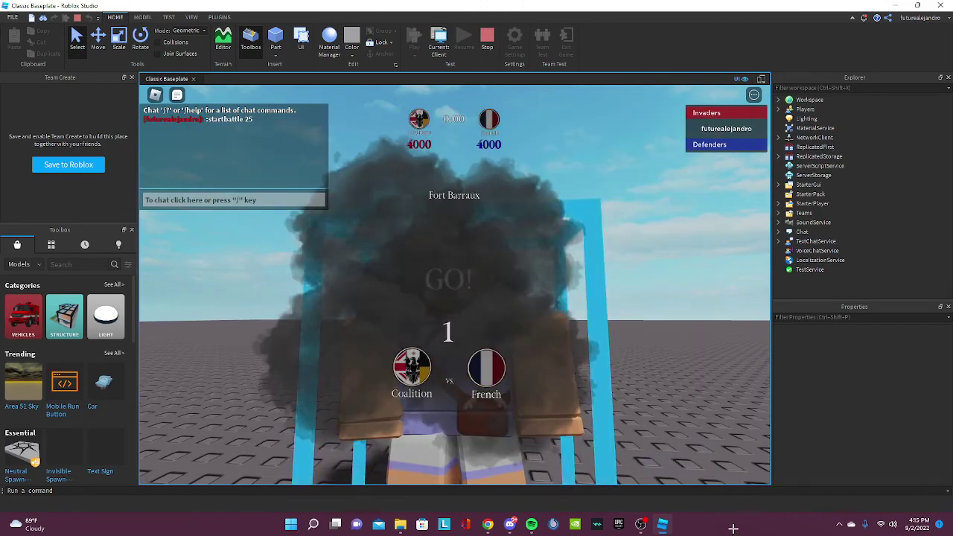
{"action": "scroll", "coordinate": [644, 398], "scroll_direction": "down", "scroll_amount": 5}
{"action": "key", "text": "a"}
{"action": "right_click_drag", "start_coordinate": [644, 398], "coordinate": [645, 398]}
{"action": "key", "text": "space"}
{"action": "key", "text": "space"}
{"action": "key", "text": "w"}
{"action": "key", "text": "s"}
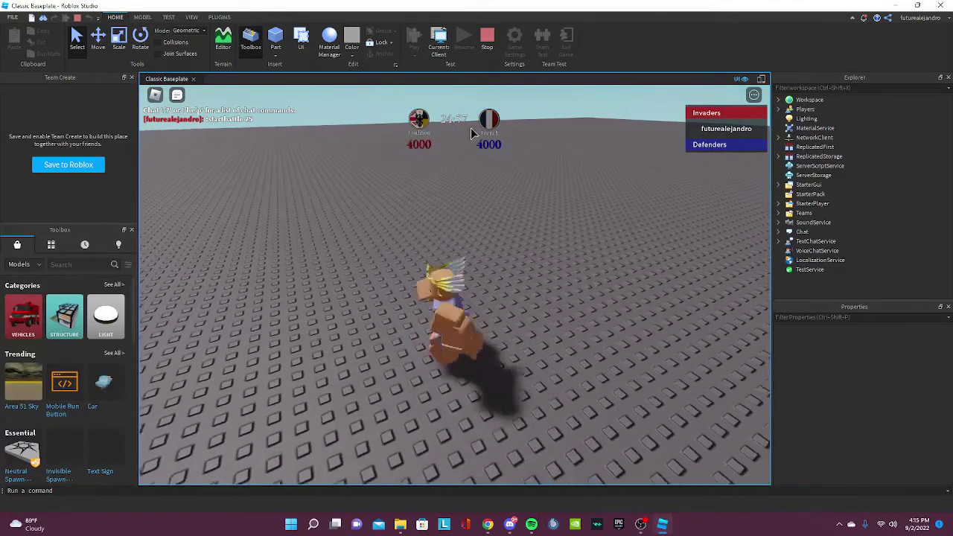
Try to end the battle by sending the chat commands ":endbattle" and ":endbattle 25".
{"action": "key", "text": "slash"}
{"action": "type", "text": ":re"}
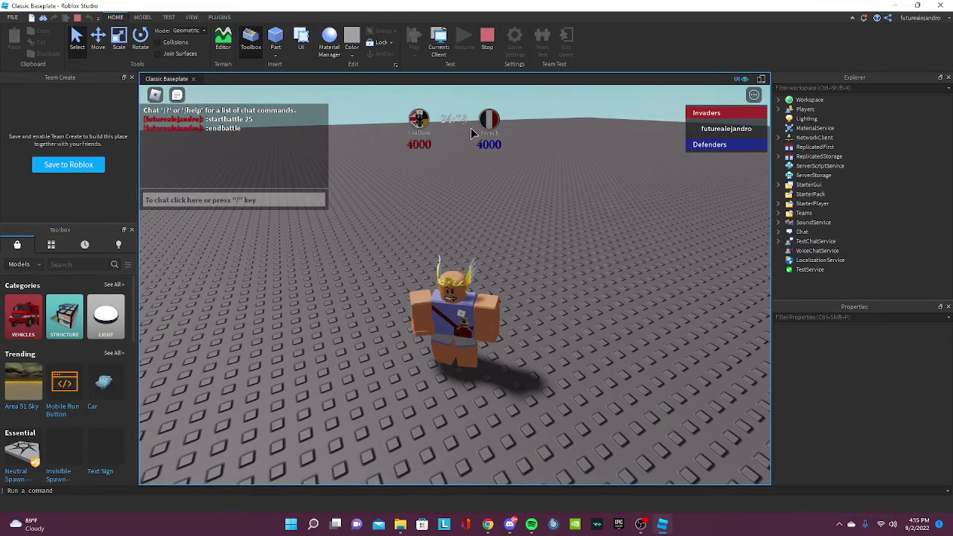
{"action": "right_click_drag", "start_coordinate": [492, 137], "coordinate": [491, 137]}
{"action": "key", "text": "w"}
{"action": "key", "text": "period"}
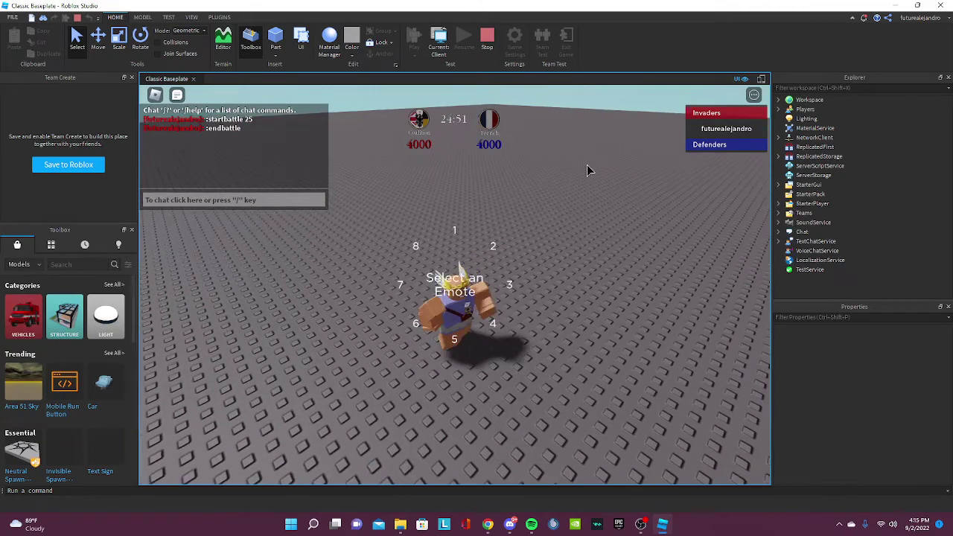
{"action": "key", "text": "shift"}
{"action": "key", "text": "slash"}
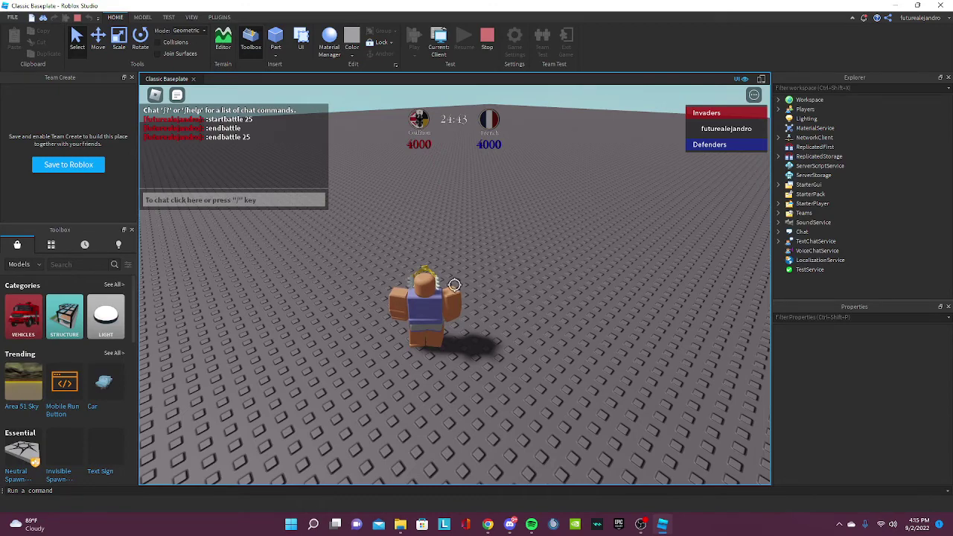
Check the developer console's server and client logs while the battle timer runs.
{"action": "key", "text": "shift"}
{"action": "key", "text": "a"}
{"action": "right_click_drag", "start_coordinate": [661, 315], "coordinate": [661, 314]}
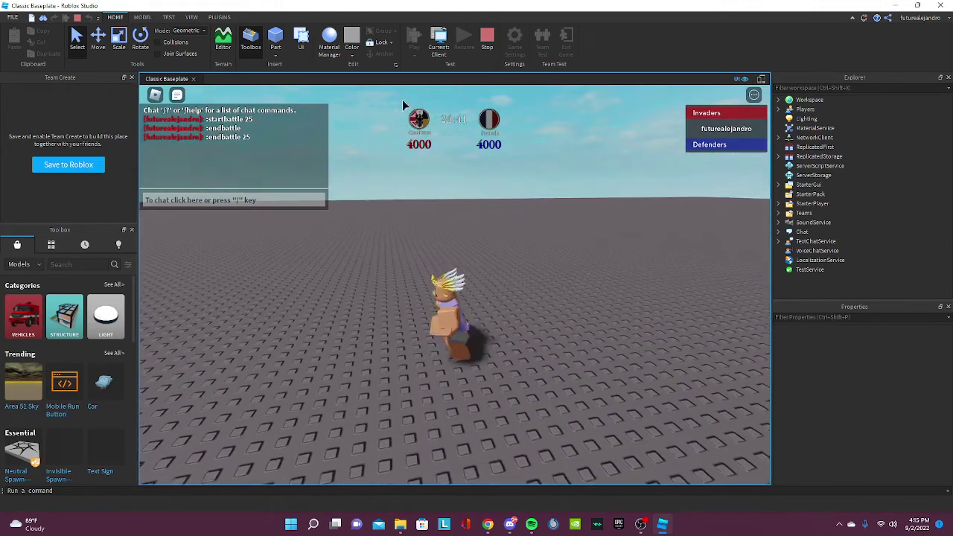
{"action": "key", "text": "w"}
{"action": "key", "text": "space"}
{"action": "right_click_drag", "start_coordinate": [508, 333], "coordinate": [504, 330]}
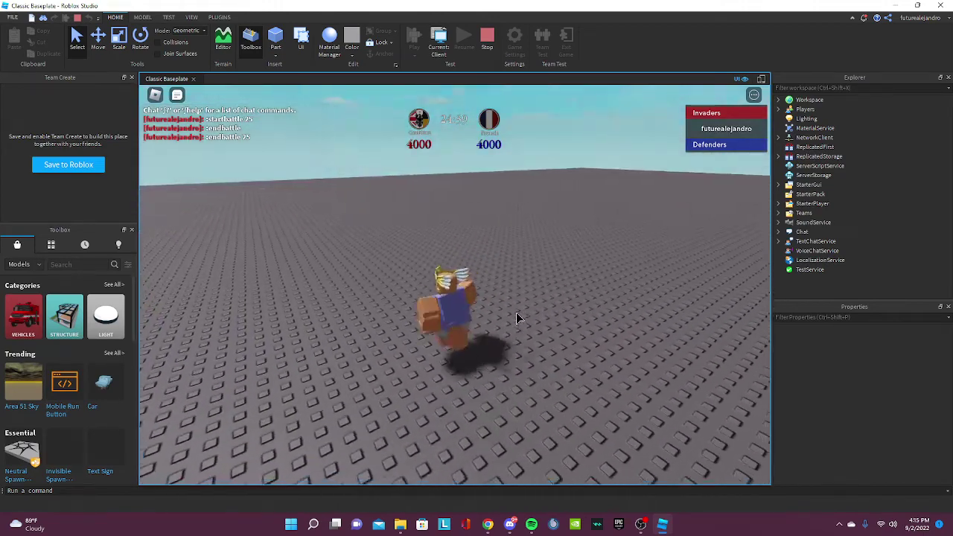
{"action": "key", "text": "F9"}
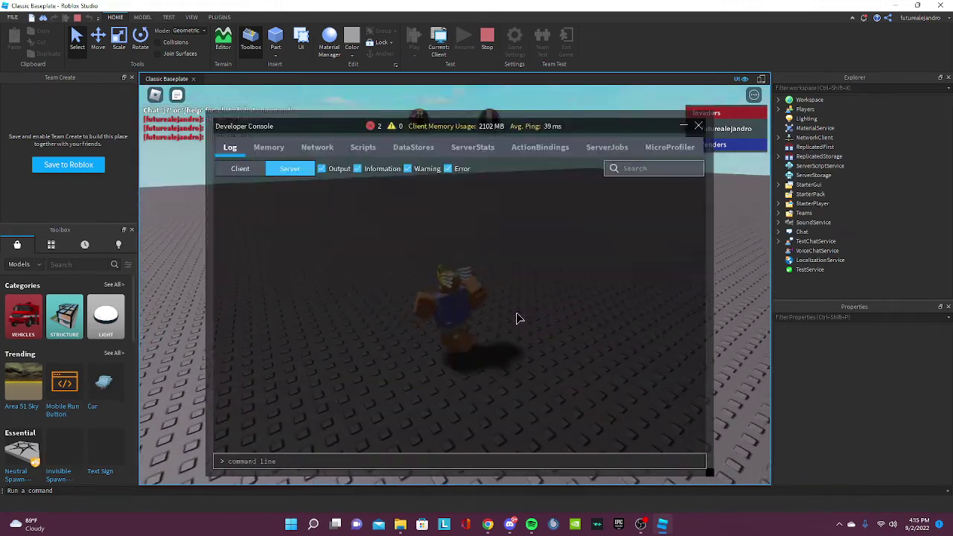
{"action": "left_click", "coordinate": [240, 169]}
{"action": "key", "text": "F9"}
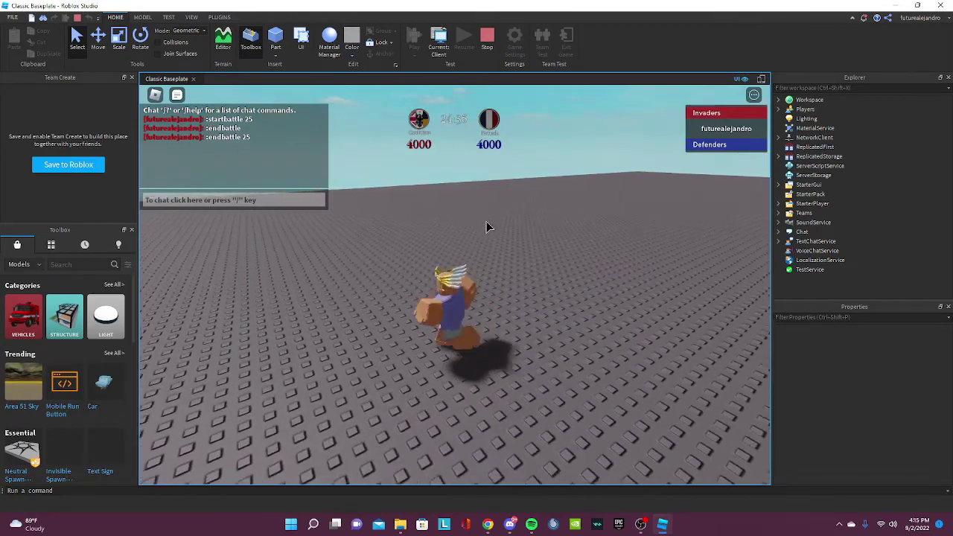
{"action": "key", "text": "w"}
{"action": "right_click_drag", "start_coordinate": [648, 282], "coordinate": [648, 282]}
{"action": "scroll", "coordinate": [648, 281], "scroll_direction": "up", "scroll_amount": 2}
{"action": "scroll", "coordinate": [648, 281], "scroll_direction": "down", "scroll_amount": 2}
{"action": "key", "text": "a"}
{"action": "key", "text": "space"}
{"action": "key", "text": "w"}
{"action": "key", "text": "w"}
{"action": "key", "text": "s"}
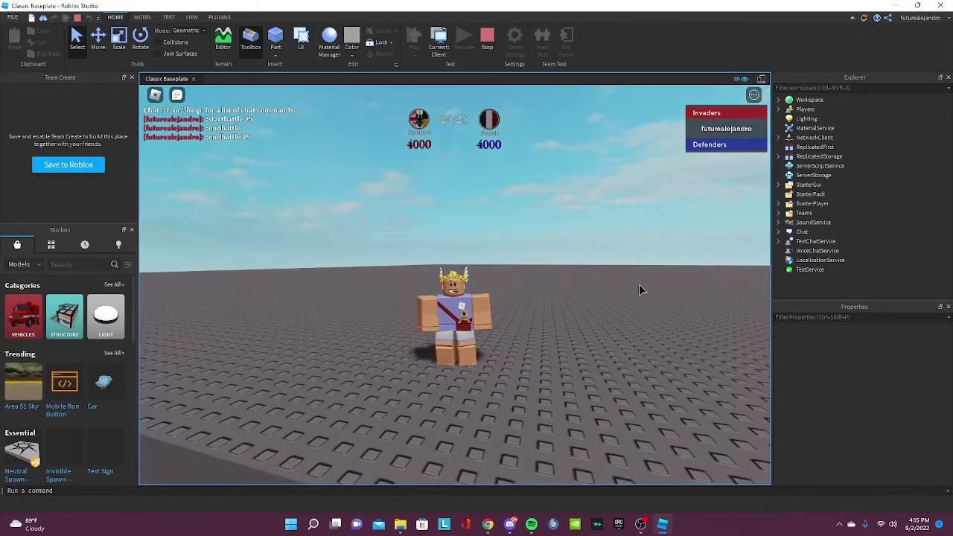